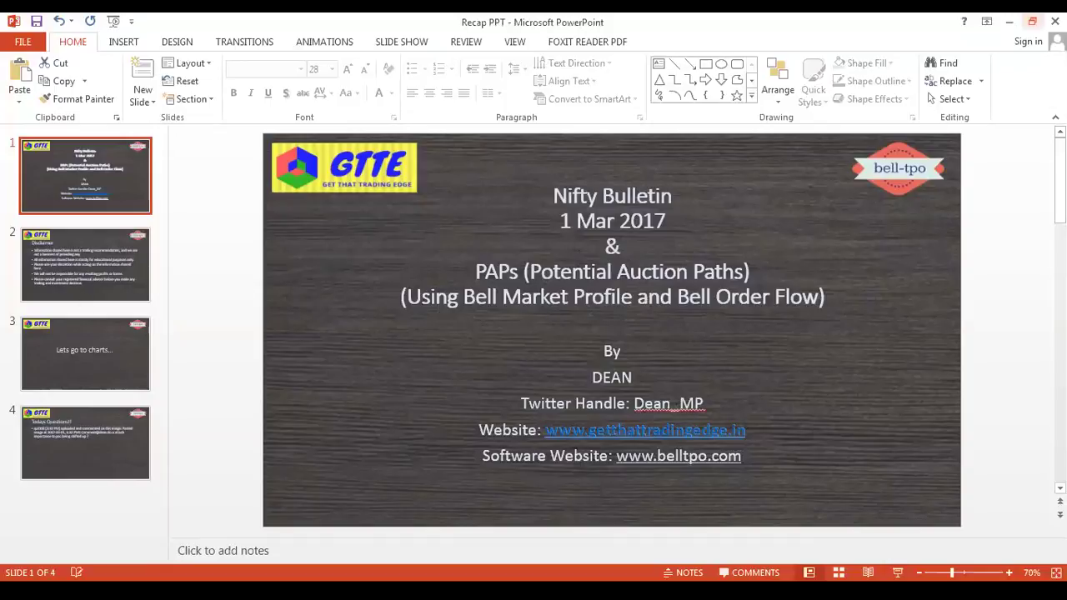
Step: Present the title, disclaimer and charts-intro slides as a slide show, and switch to the NinjaTrader NIFTY_I 30-minute chart
key(F5)
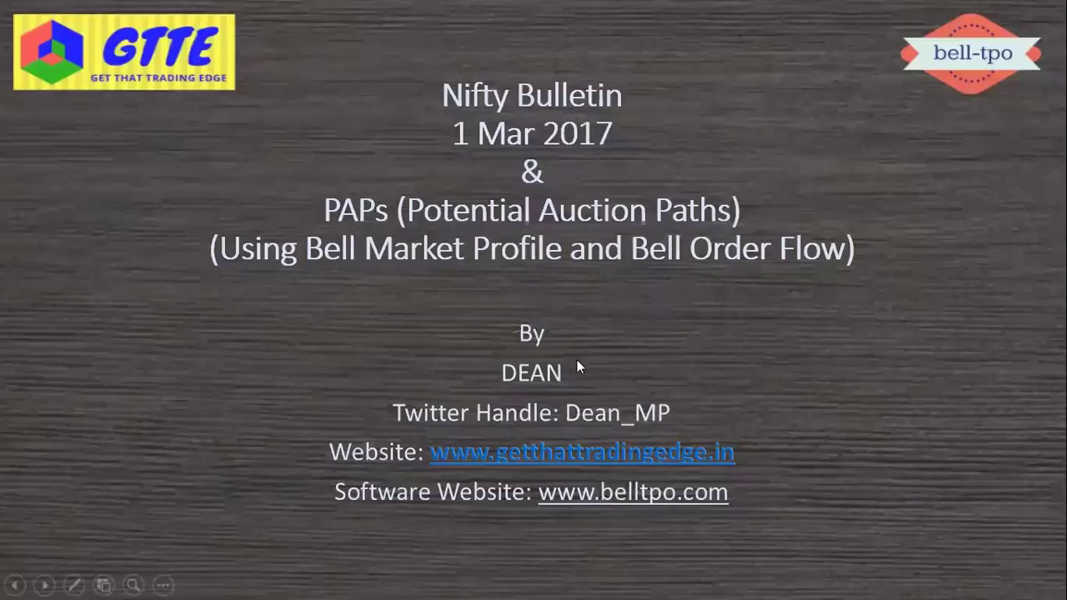
click(578, 367)
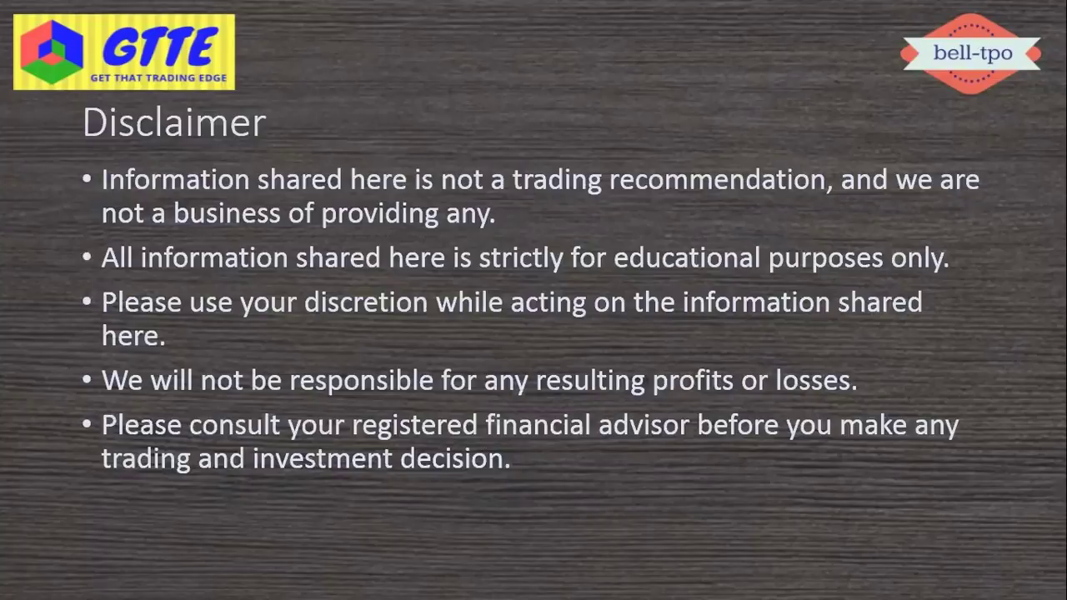
key(Right)
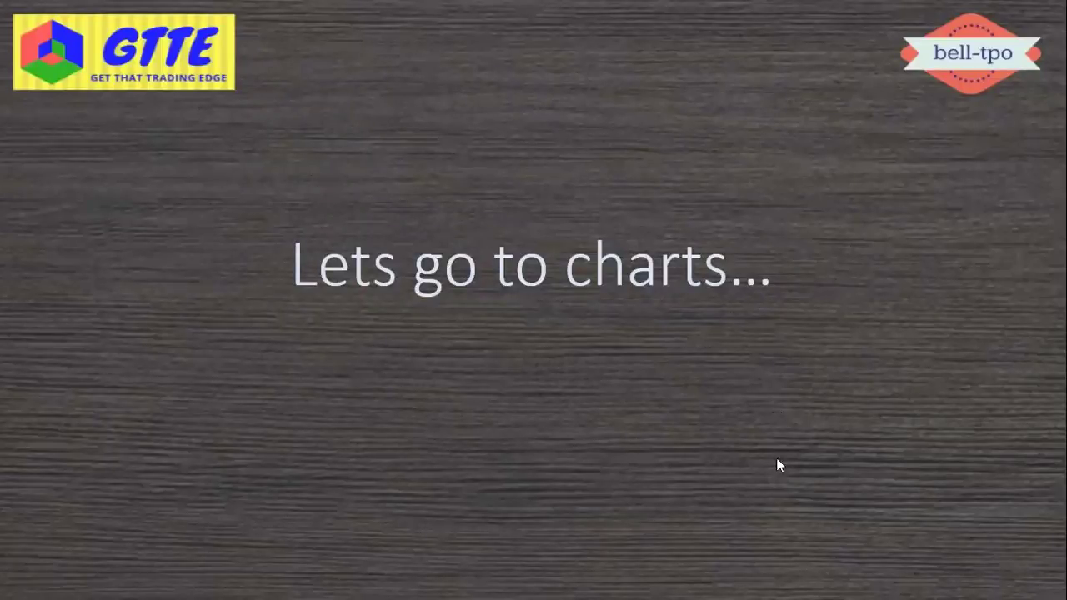
key(alt+Tab)
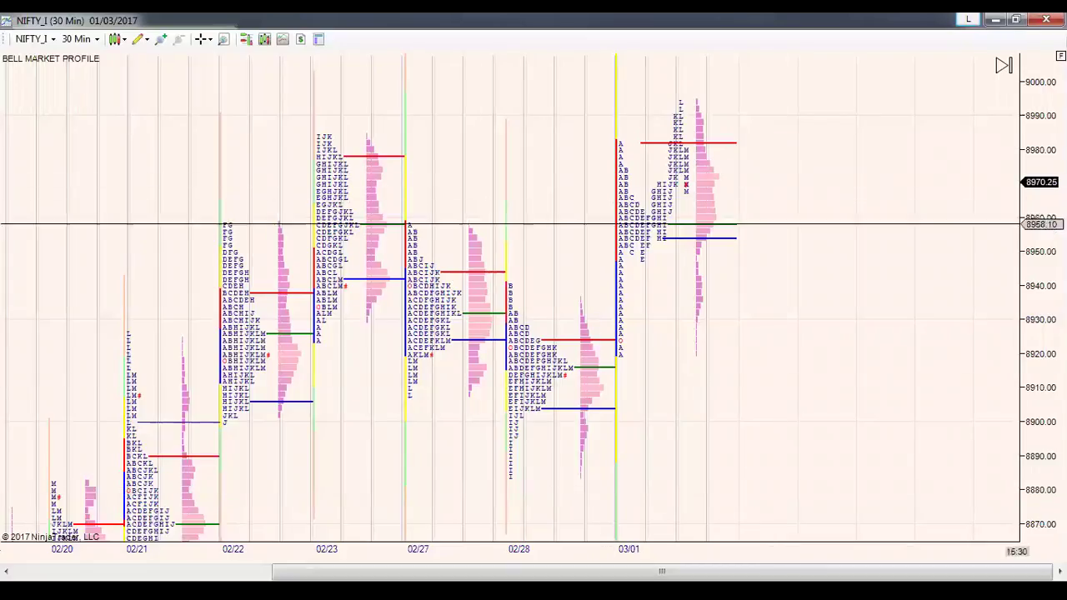
Step: Outline the 02/28 profile's bell shape in red and mark its low with an arrow and a horizontal line at about 8886
drag(1034, 232, 925, 304)
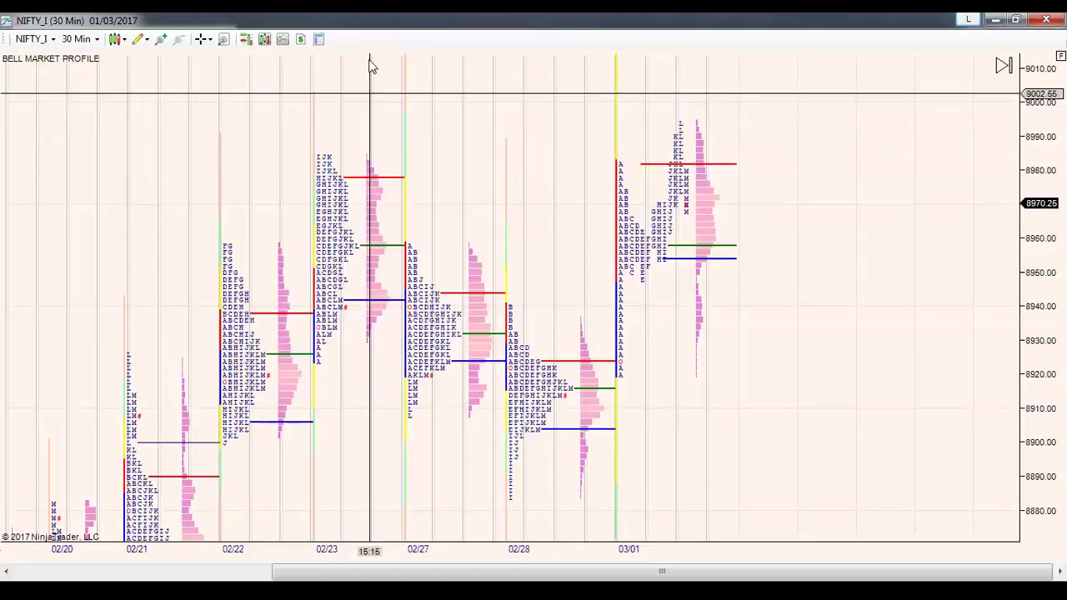
key(ctrl+l)
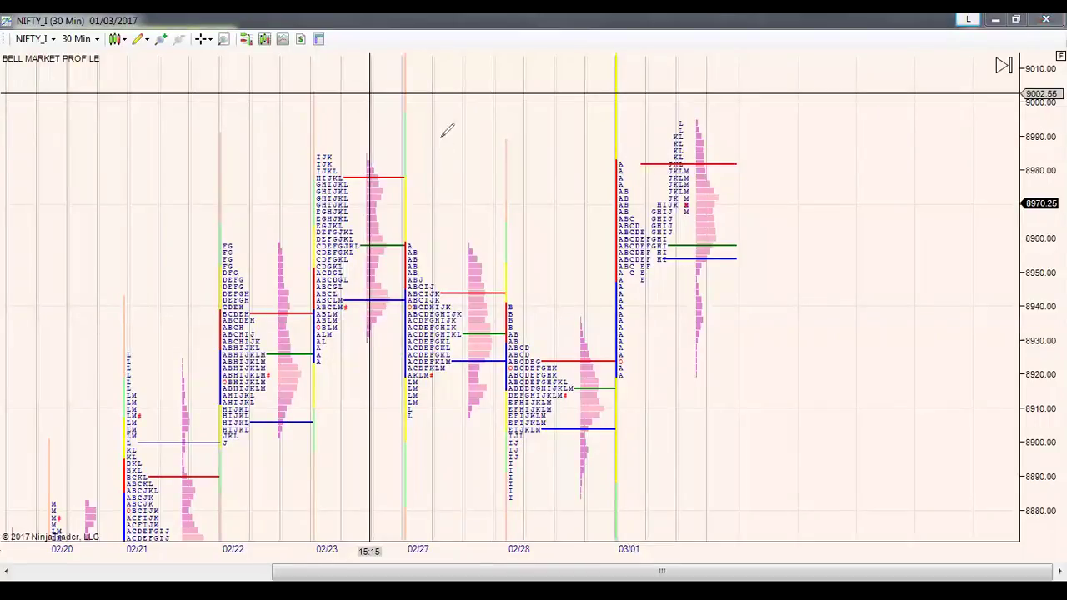
mouse_move(511, 322)
mouse_down()
mouse_move(575, 387)
mouse_move(515, 466)
mouse_up()
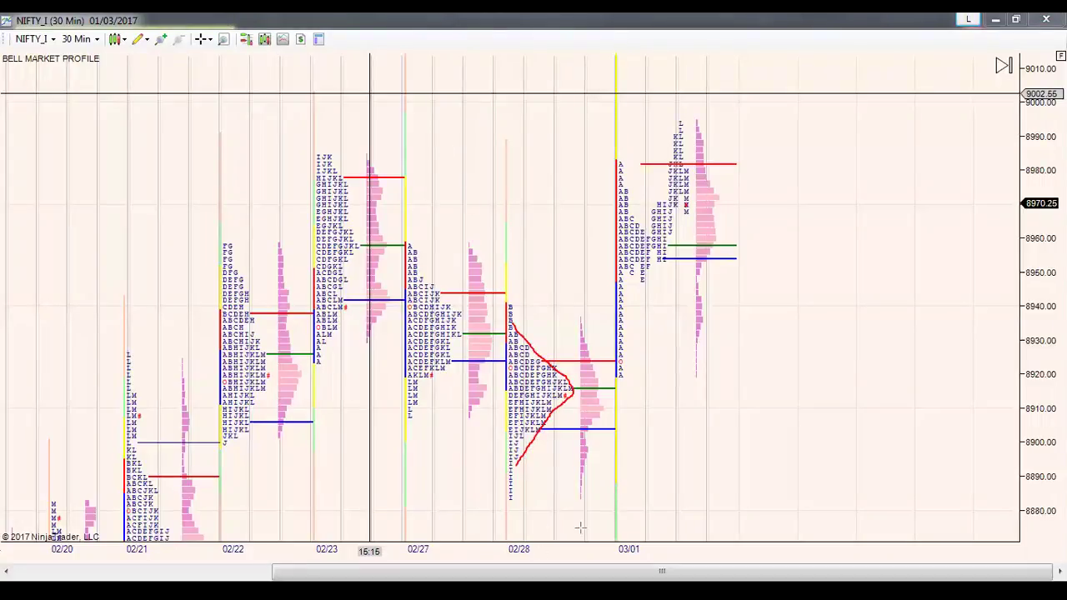
drag(581, 527, 518, 495)
click(197, 488)
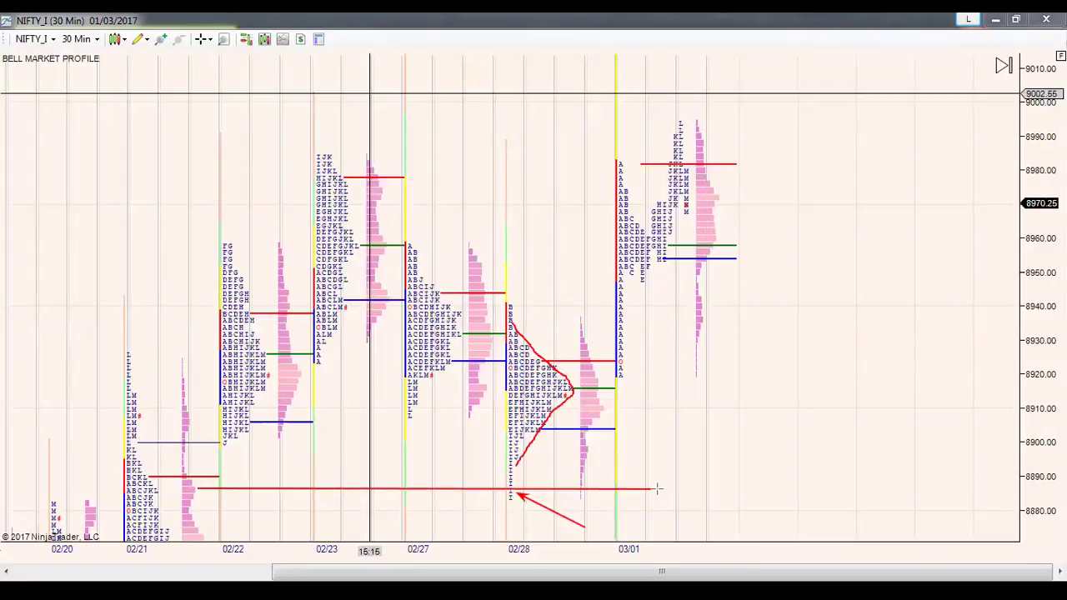
click(657, 488)
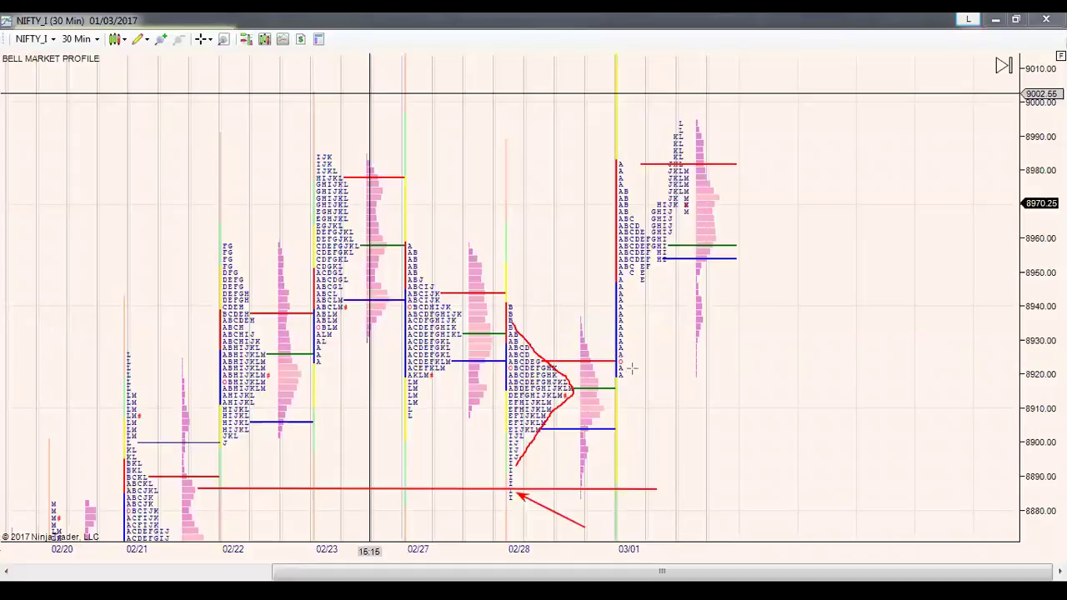
Step: Draw an upward arrow along the lower A prints of 03/01 and a horizontal line over the 02/23 high at about 8986
drag(627, 376, 627, 281)
drag(452, 160, 651, 150)
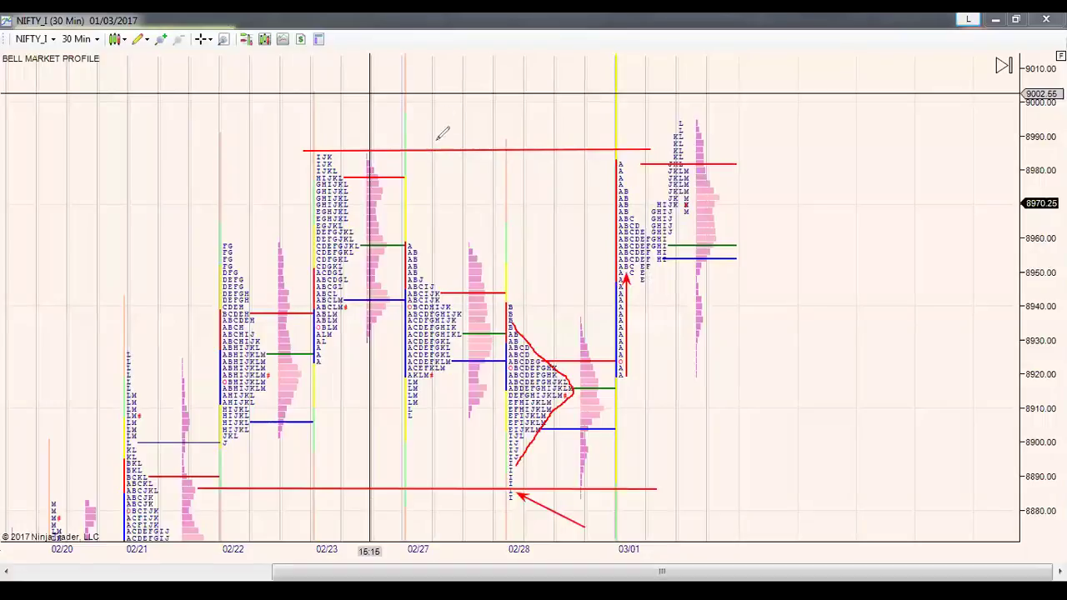
Step: Box the zone at about 8941–8945 from 02/28 past 03/01, and trace the 03/01 profile's upper bulge and lower volume cluster
mouse_move(701, 279)
mouse_down()
mouse_move(712, 307)
mouse_move(697, 346)
mouse_up()
drag(507, 293, 764, 304)
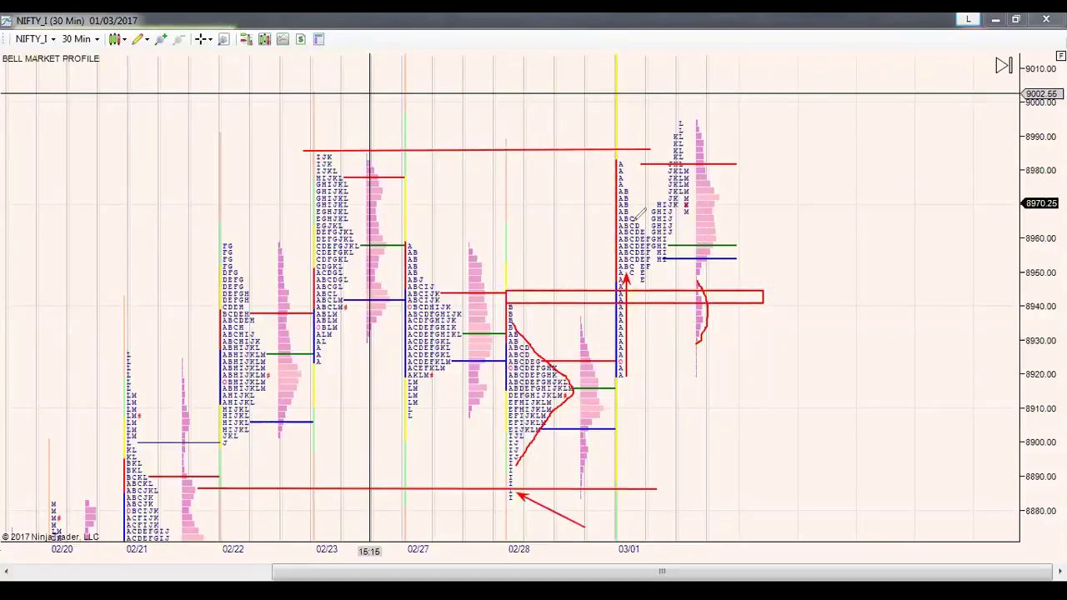
mouse_move(630, 175)
mouse_down()
mouse_move(652, 231)
mouse_move(631, 288)
mouse_up()
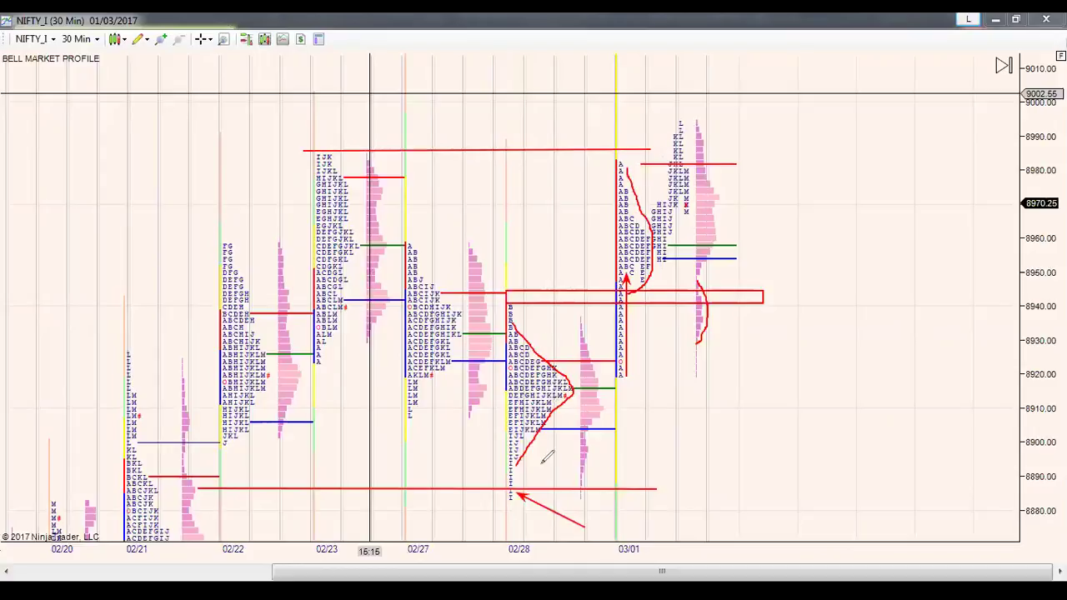
Step: Add short hatch strokes along the lower and upper slopes of the outlined 02/28 profile
drag(545, 440, 539, 465)
drag(557, 429, 560, 450)
mouse_move(536, 322)
mouse_down()
mouse_move(532, 333)
mouse_move(548, 322)
mouse_move(564, 330)
mouse_up()
Step: Circle the prints at the 03/01 high, and sketch one path falling towards the boxed zone and one rising above 9010
mouse_move(681, 142)
mouse_down()
mouse_move(667, 125)
mouse_move(688, 117)
mouse_move(697, 134)
mouse_move(685, 149)
mouse_up()
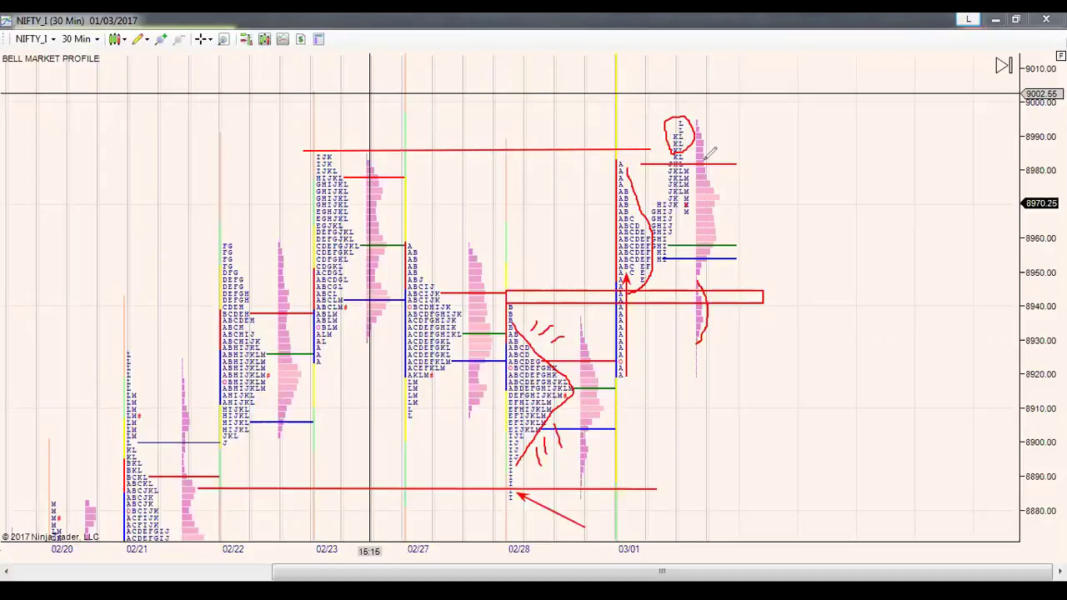
drag(717, 215, 755, 283)
mouse_move(756, 156)
mouse_down()
mouse_move(799, 91)
mouse_move(814, 100)
mouse_move(832, 50)
mouse_up()
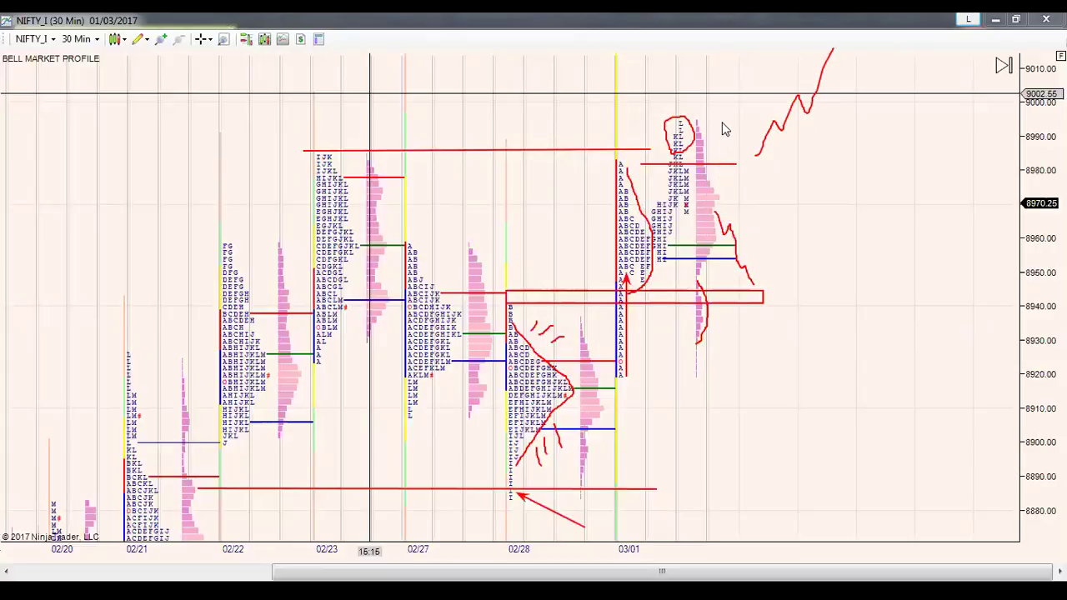
Step: Clear all annotations and draw a red horizontal line from the 02/23 high past 03/01 at about 8985
key(e)
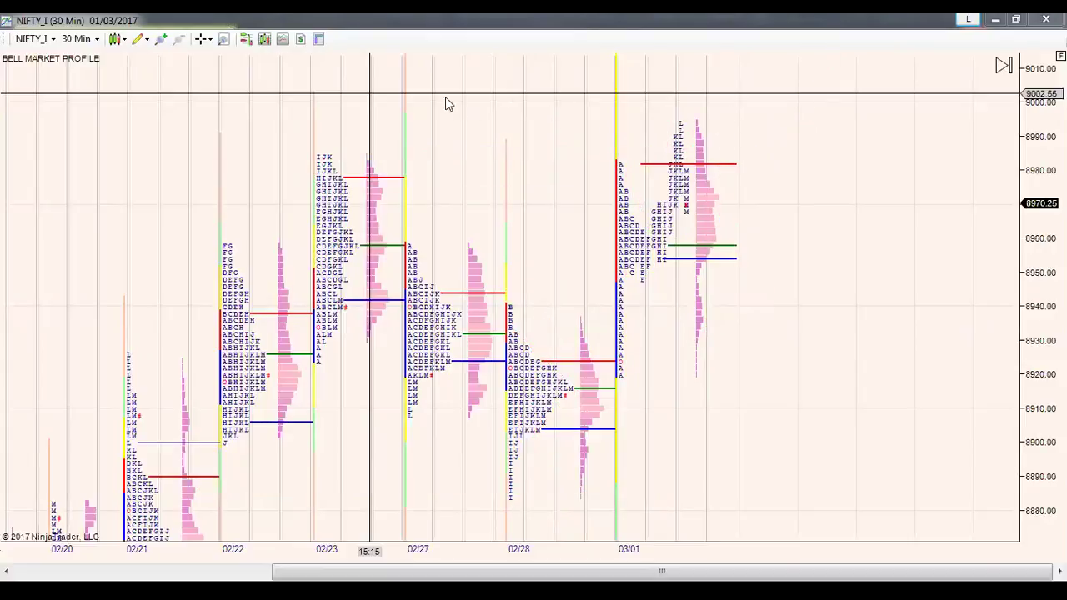
drag(328, 158, 776, 153)
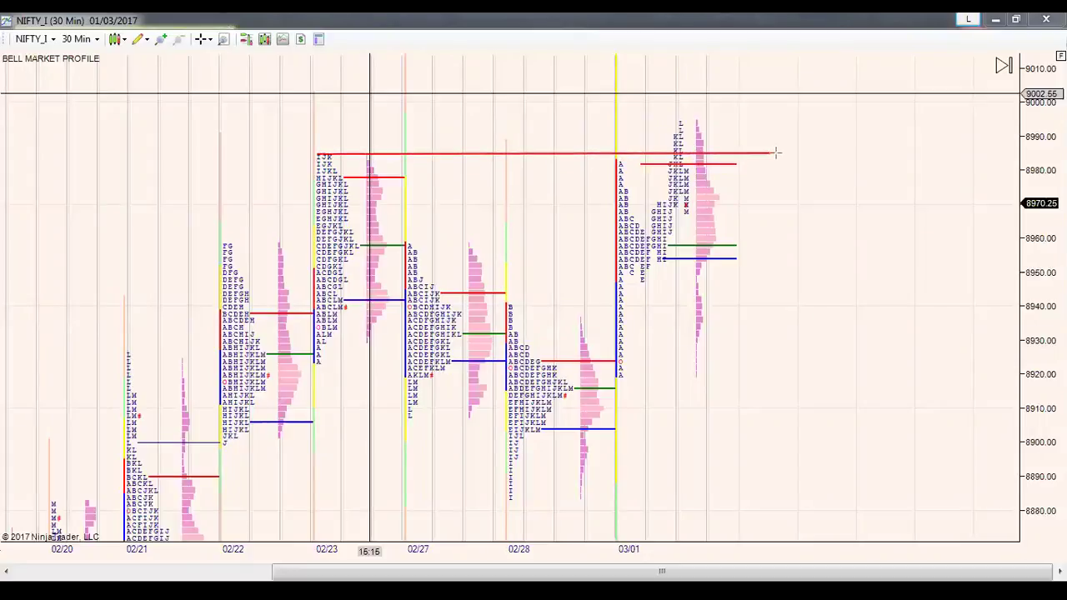
Step: Merge the split 03/01 profile into one, and bracket the three upper sections of its volume profile in red
right_click(680, 209)
click(699, 193)
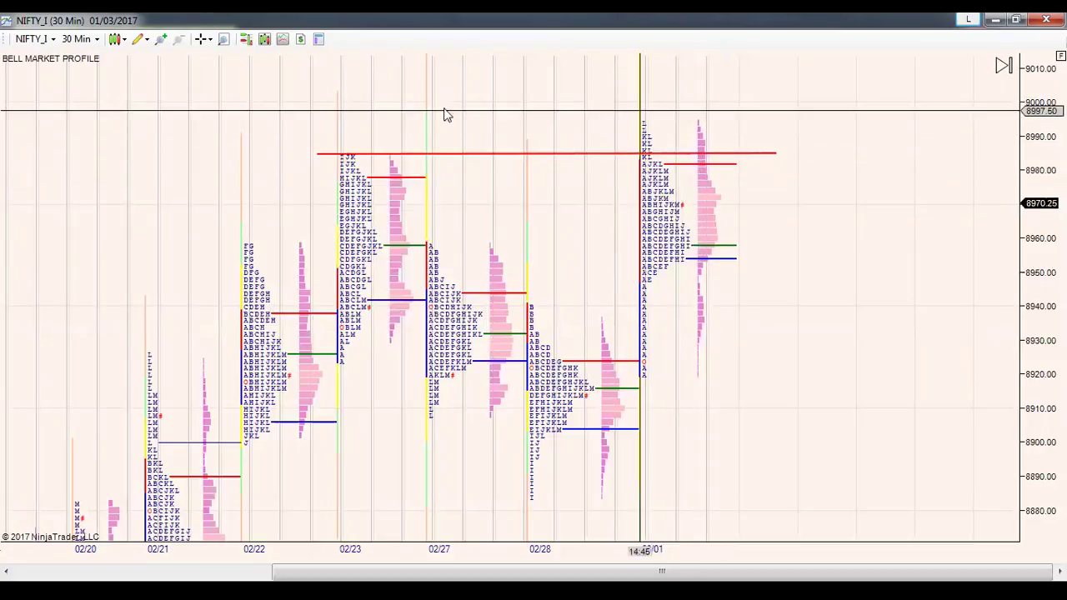
mouse_move(703, 120)
mouse_down()
mouse_move(727, 187)
mouse_move(723, 243)
mouse_up()
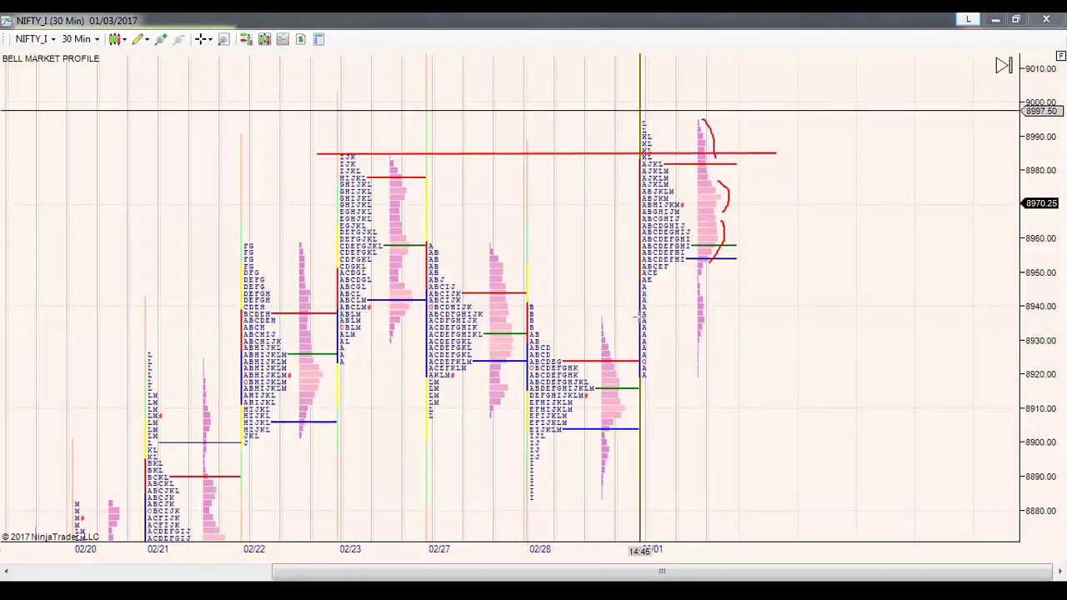
Step: Draw a line at about 8936, sketch potential auction paths around it and above the 02/23 high, and outline and hatch the 03/01 profile
drag(698, 321, 837, 320)
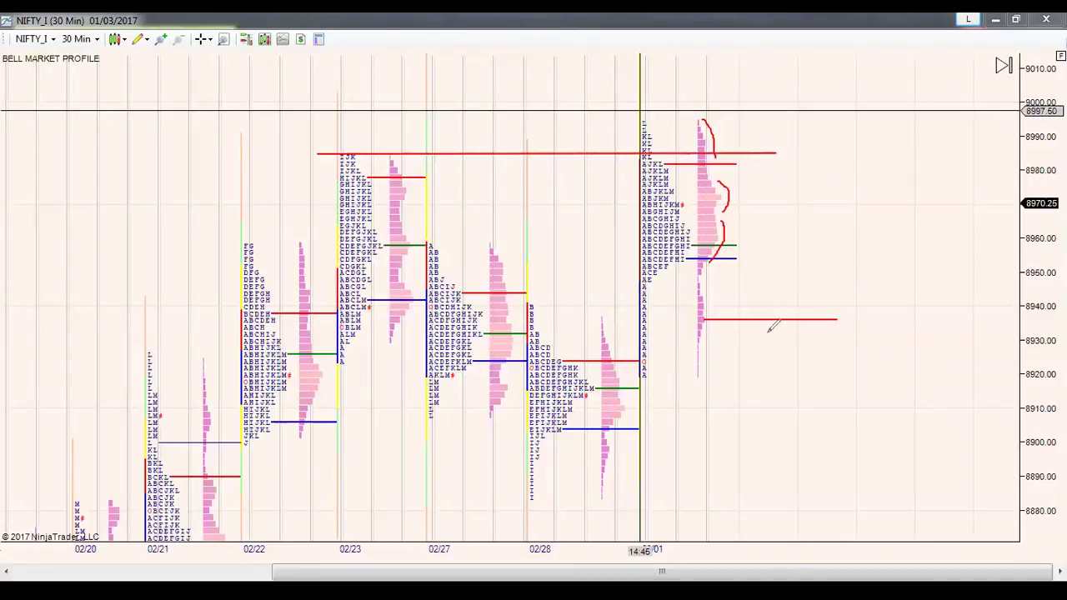
mouse_move(758, 326)
mouse_down()
mouse_move(786, 346)
mouse_move(800, 325)
mouse_move(813, 405)
mouse_up()
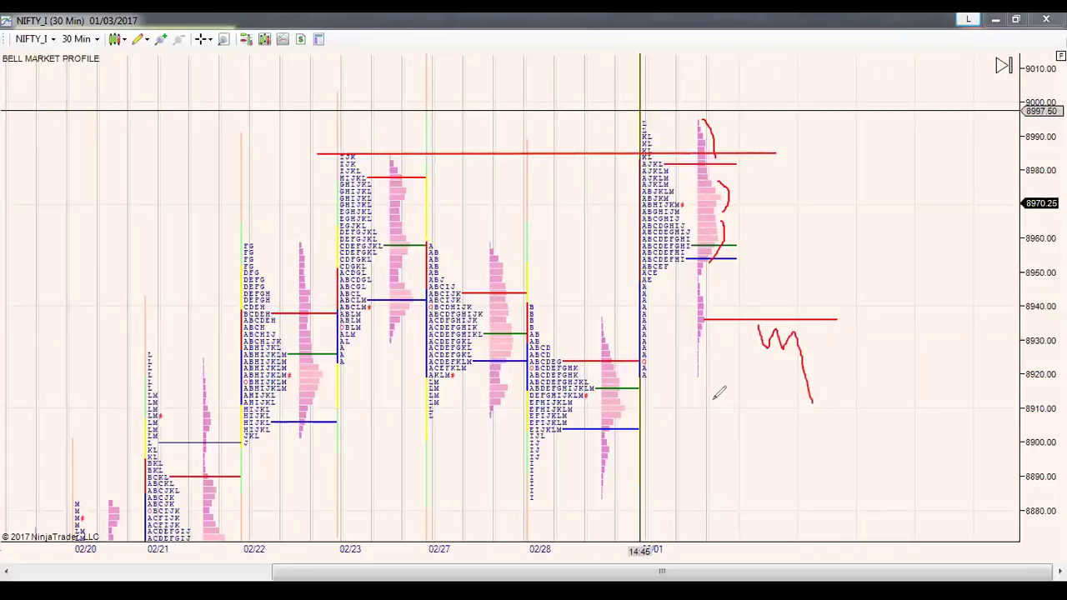
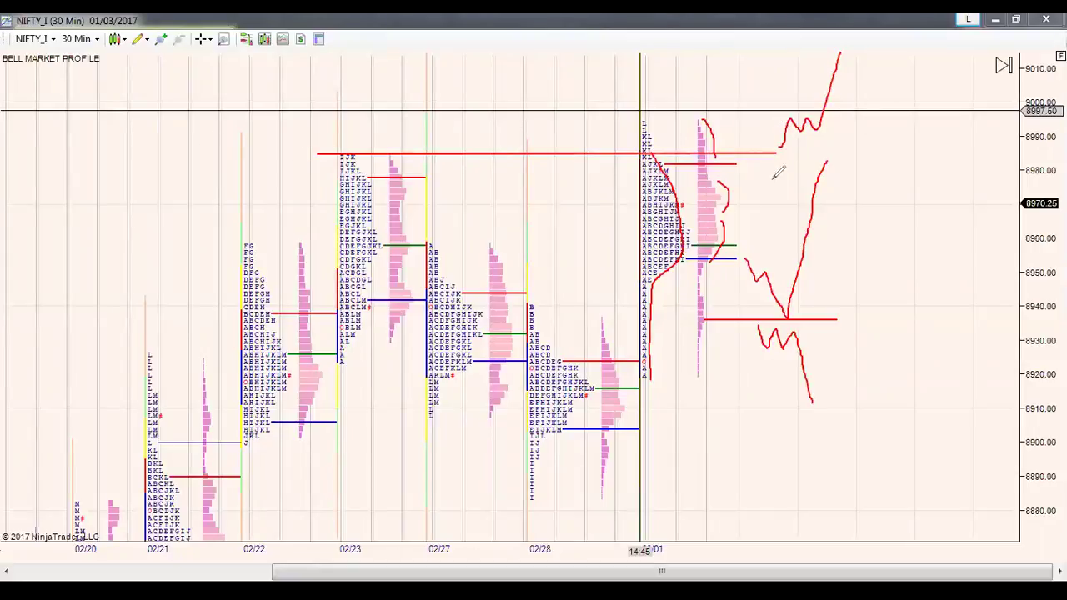
drag(620, 190, 643, 236)
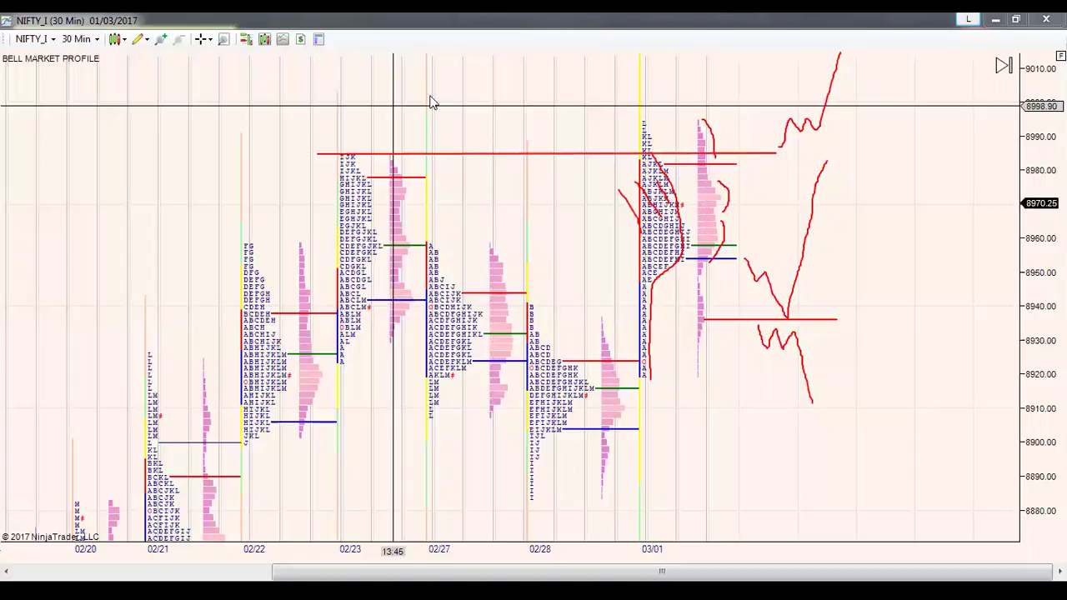
Step: Box the 02/28 low zone at about 8882–8894, and extend the downward path through the box to below 8880
mouse_move(525, 461)
mouse_down()
mouse_move(813, 508)
mouse_move(901, 503)
mouse_up()
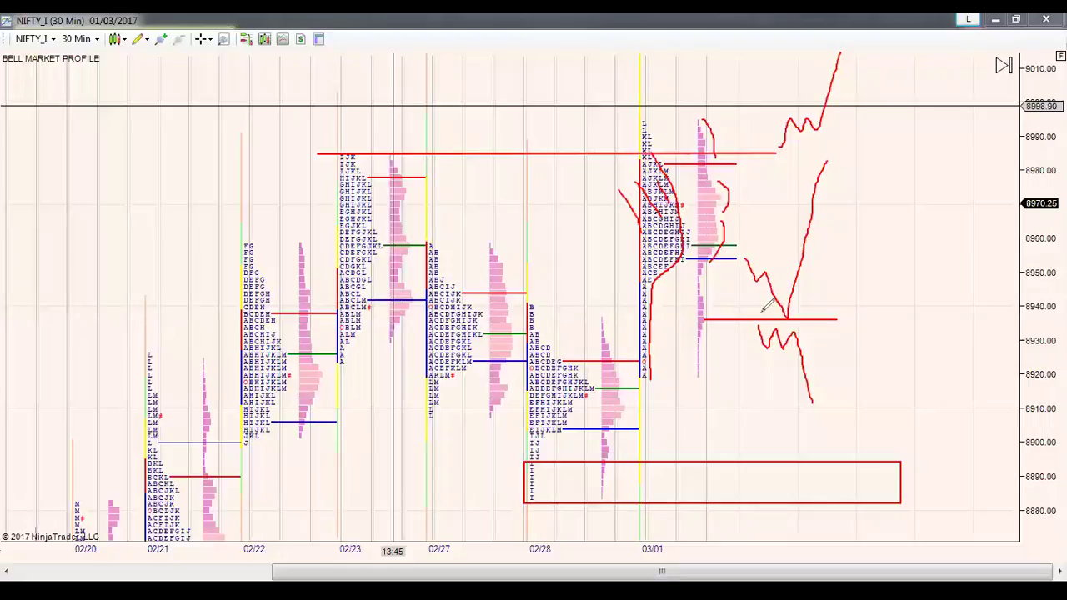
mouse_move(819, 386)
mouse_down()
mouse_move(842, 422)
mouse_move(860, 493)
mouse_up()
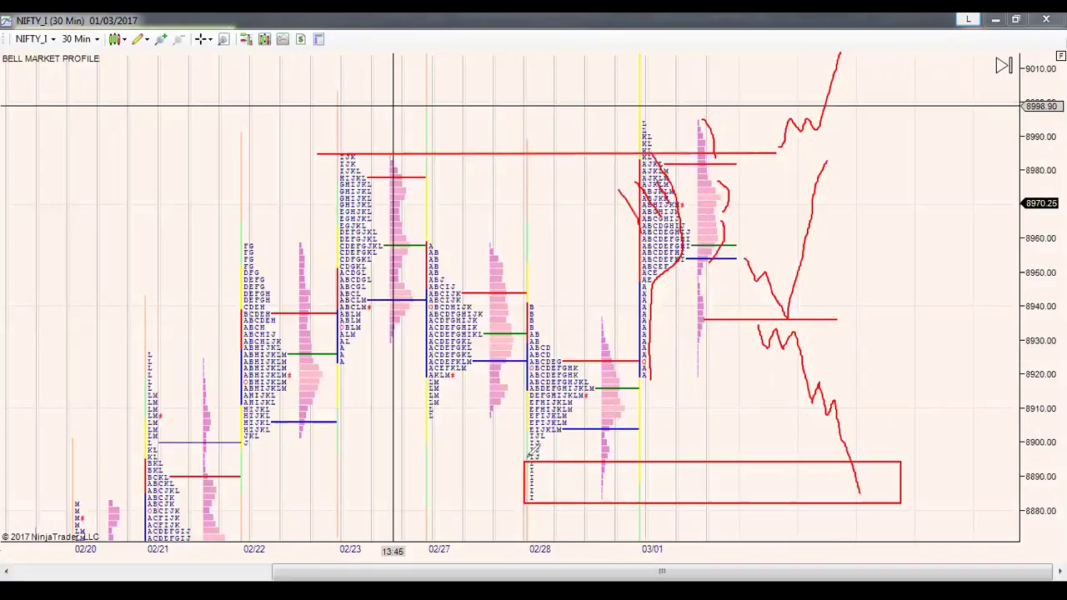
mouse_move(862, 494)
mouse_down()
mouse_move(869, 464)
mouse_move(877, 496)
mouse_move(890, 462)
mouse_move(915, 536)
mouse_up()
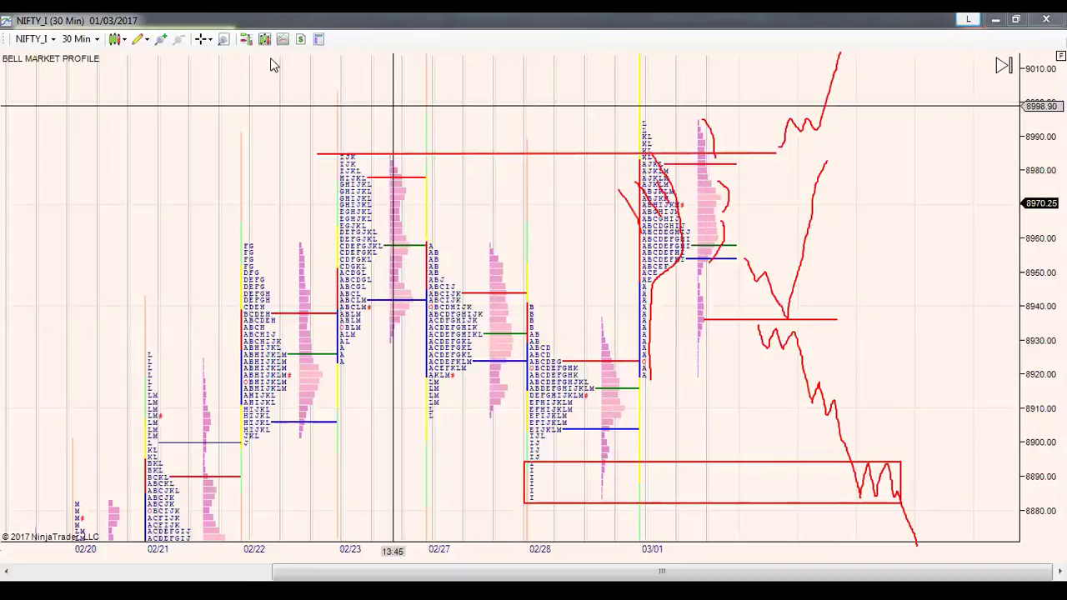
Step: Switch to the BANKNIFTY_I 30-minute chart, and outline the 03/01 profile with hatch strokes along its upper slope
key(Escape)
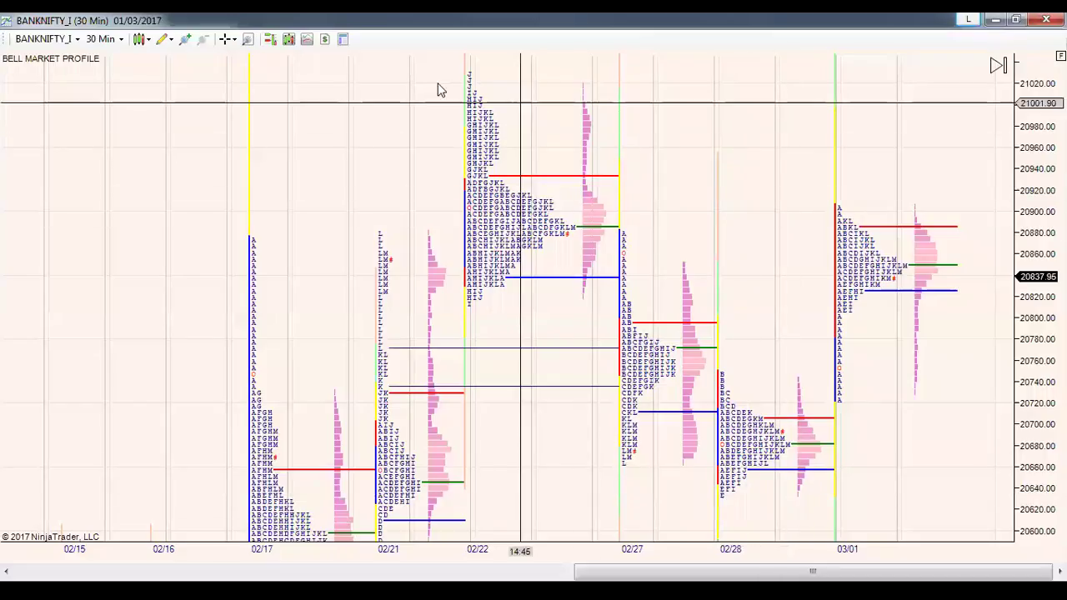
mouse_move(839, 205)
mouse_down()
mouse_move(913, 264)
mouse_move(844, 320)
mouse_move(851, 399)
mouse_up()
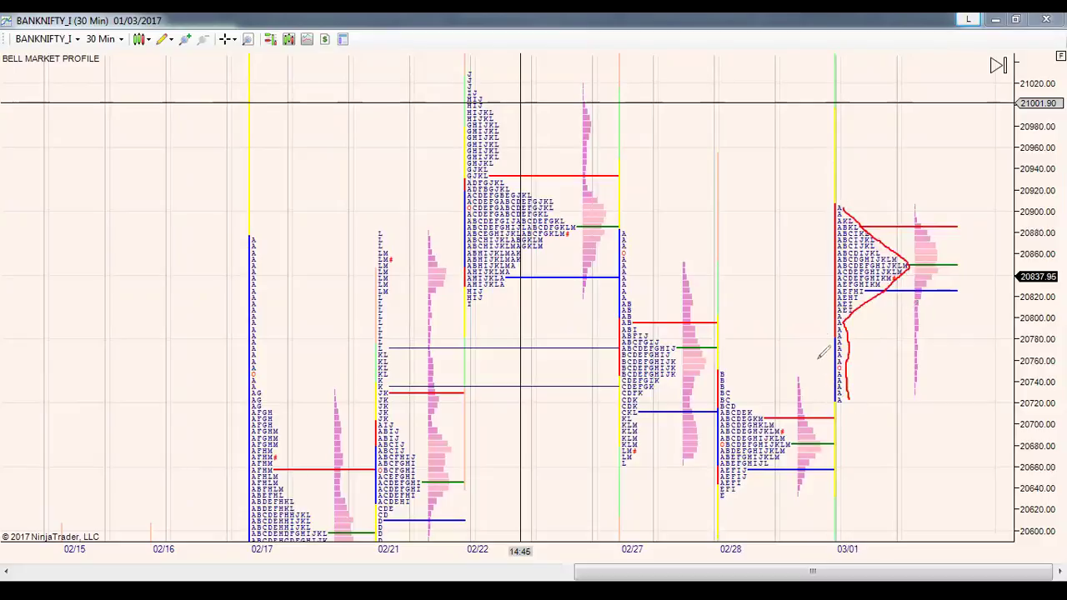
mouse_move(869, 185)
mouse_down()
mouse_move(859, 220)
mouse_move(894, 216)
mouse_move(891, 242)
mouse_move(905, 227)
mouse_move(889, 255)
mouse_up()
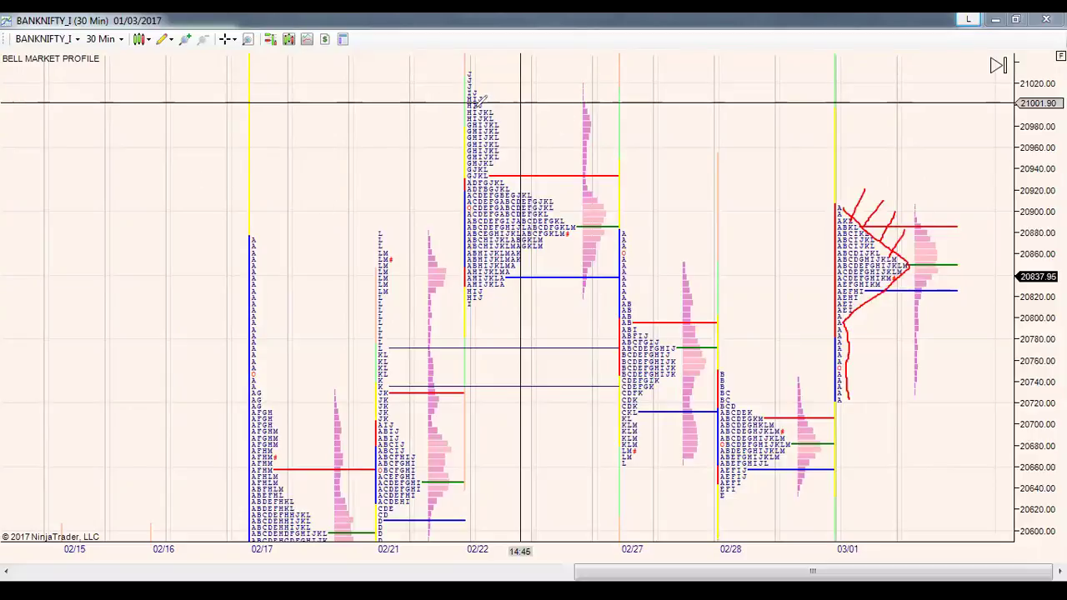
Step: Draw a horizontal line at about 20900 from 02/22 past 03/01, and outline the 02/22 profile and its volume bulge
click(607, 212)
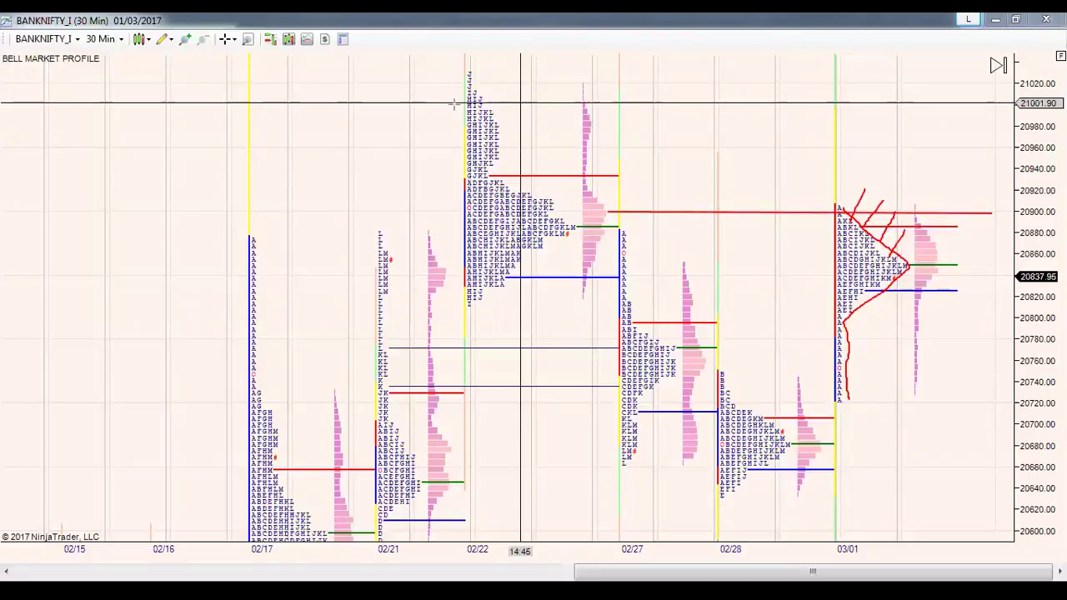
mouse_move(586, 182)
mouse_down()
mouse_move(612, 216)
mouse_move(597, 267)
mouse_up()
mouse_move(550, 190)
mouse_down()
mouse_move(577, 213)
mouse_move(575, 230)
mouse_move(475, 307)
mouse_up()
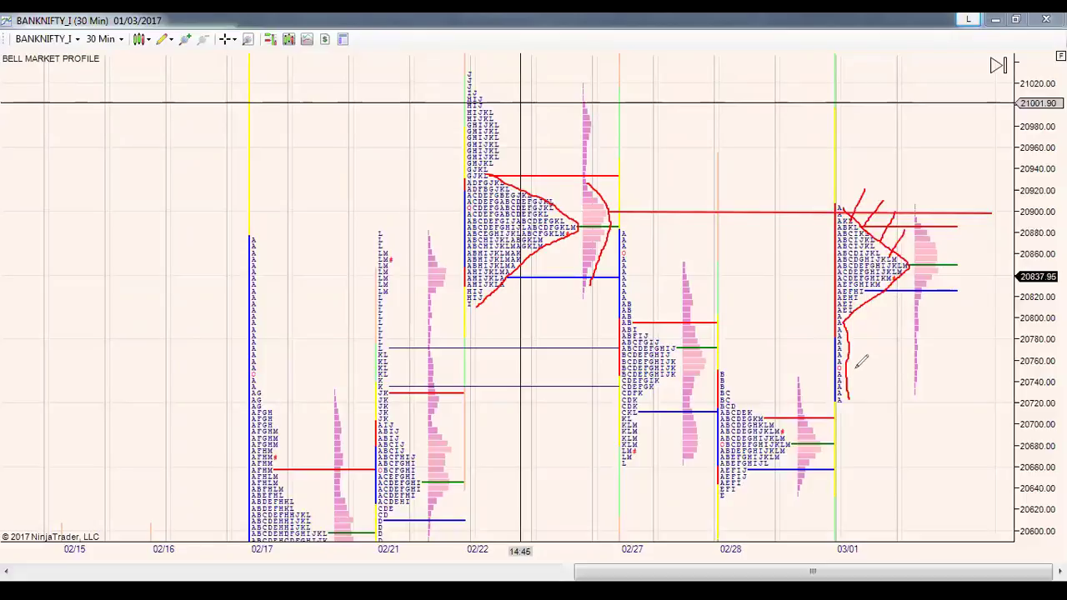
Step: Mark the 03/01 open and low with short lines at about 20753 and 20718, and sketch a downward path to about 20650
drag(845, 368, 896, 368)
drag(838, 405, 879, 404)
mouse_move(898, 314)
mouse_down()
mouse_move(914, 399)
mouse_move(919, 374)
mouse_move(924, 400)
mouse_move(934, 377)
mouse_move(958, 480)
mouse_up()
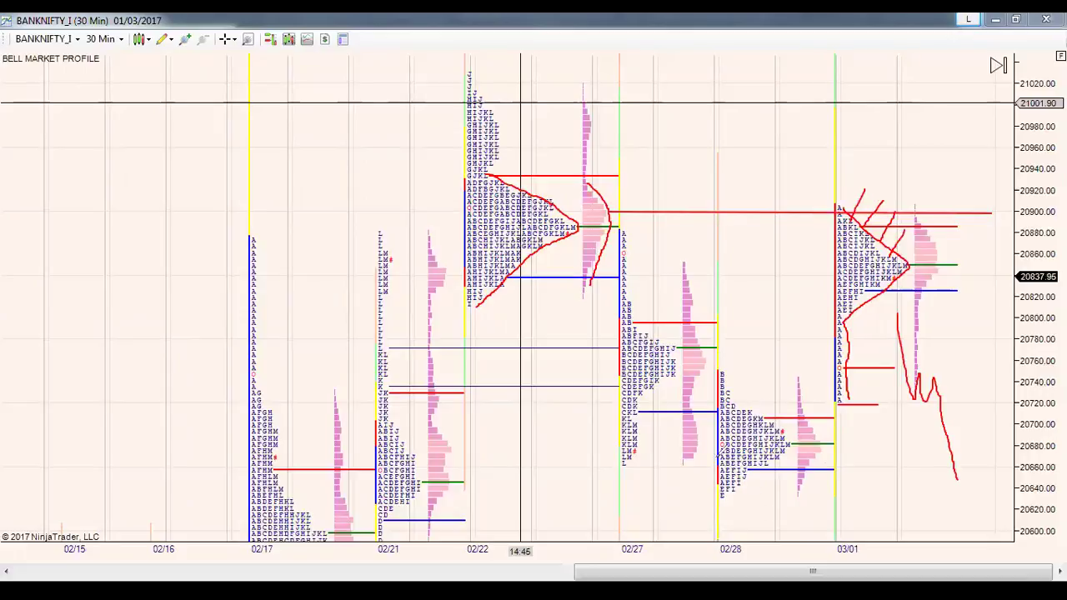
Step: Outline the 02/28 profile with hatch strokes along both slopes, and trace the decline from 02/22 down to it
mouse_move(741, 494)
mouse_down()
mouse_move(752, 510)
mouse_move(774, 497)
mouse_up()
mouse_move(753, 385)
mouse_down()
mouse_move(743, 400)
mouse_move(774, 411)
mouse_up()
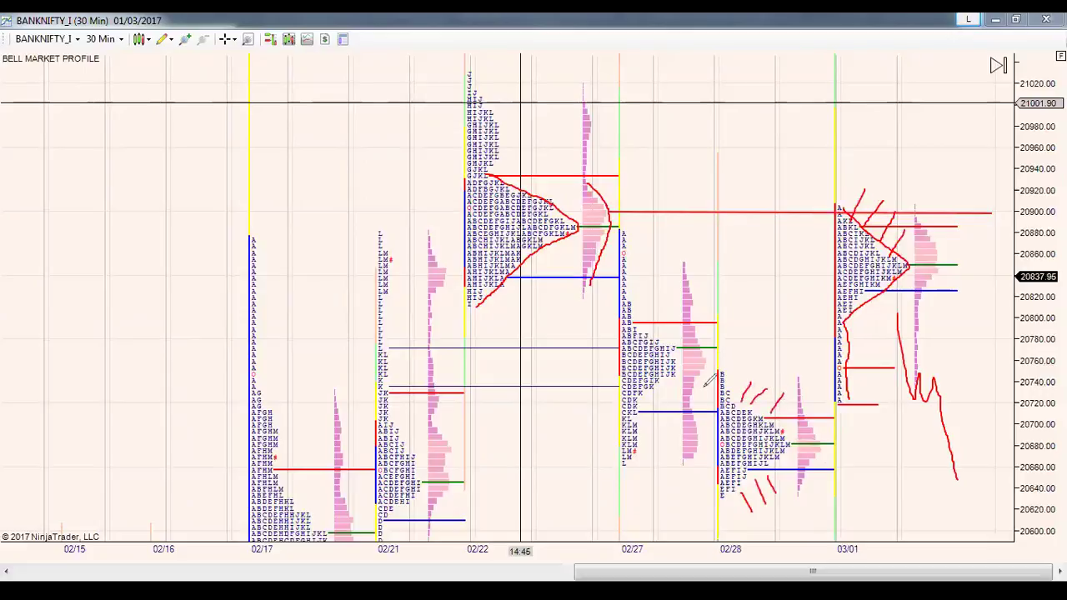
mouse_move(729, 366)
mouse_down()
mouse_move(736, 398)
mouse_move(788, 441)
mouse_move(722, 512)
mouse_up()
mouse_move(520, 121)
mouse_down()
mouse_move(596, 263)
mouse_move(591, 284)
mouse_up()
drag(601, 243, 734, 367)
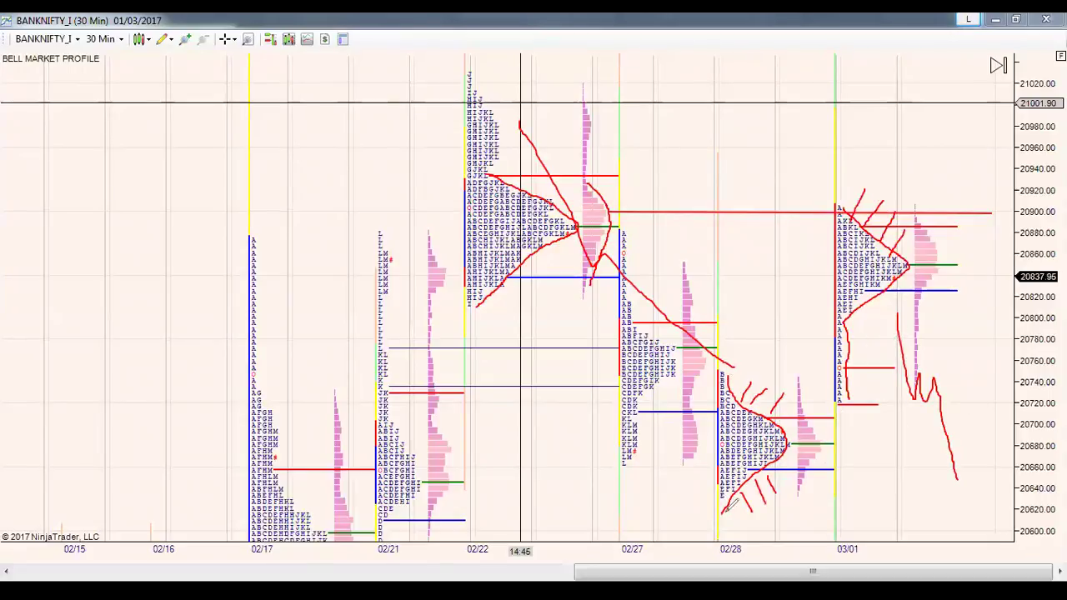
Step: Draw a line at about 20681 past 03/01, extend the downward path in a zigzag around it, and hatch across the 02/28 profile
click(837, 444)
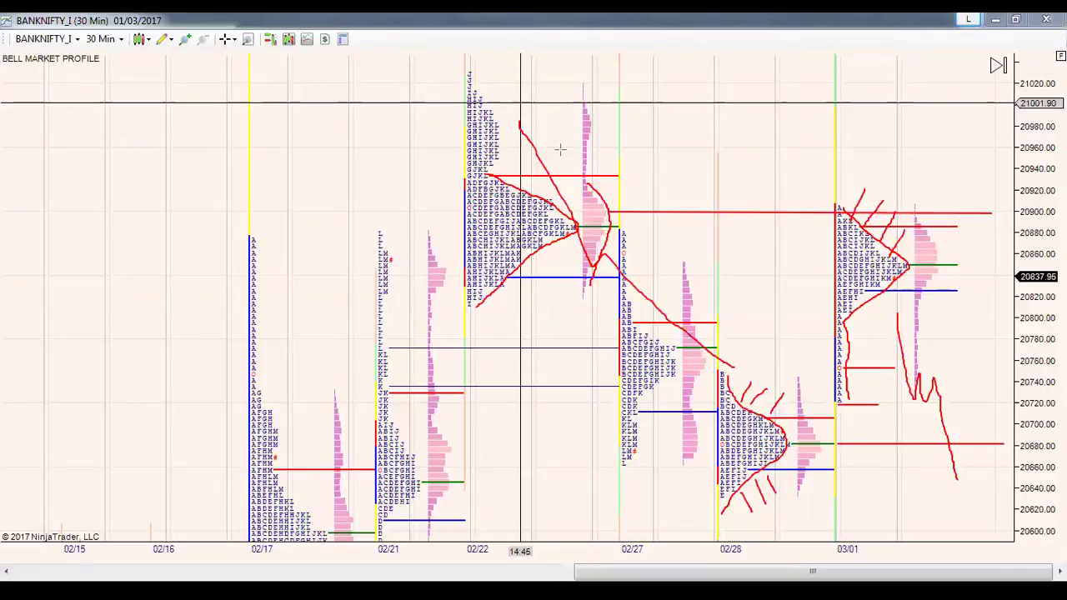
mouse_move(958, 480)
mouse_down()
mouse_move(964, 451)
mouse_move(974, 470)
mouse_move(982, 446)
mouse_move(987, 486)
mouse_up()
mouse_move(680, 461)
mouse_down()
mouse_move(712, 451)
mouse_move(695, 437)
mouse_move(771, 416)
mouse_up()
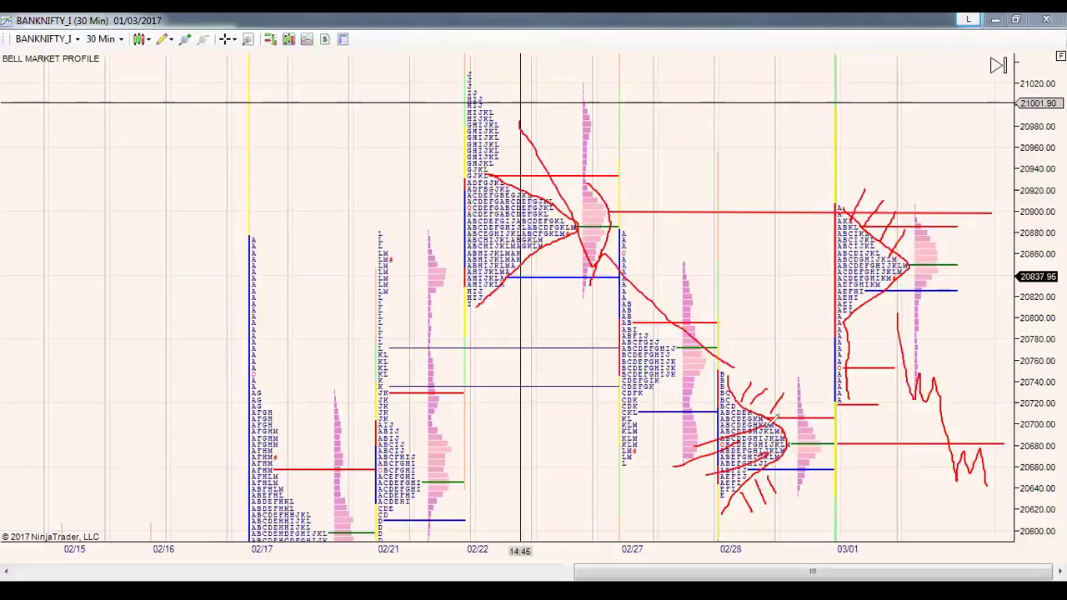
Step: Box the range of about 20803 to 20935 from 02/22 past 03/01, and sketch potential paths falling below 20600 and rising above the box
mouse_move(987, 486)
mouse_down()
mouse_move(999, 509)
mouse_move(1011, 498)
mouse_move(1026, 552)
mouse_up()
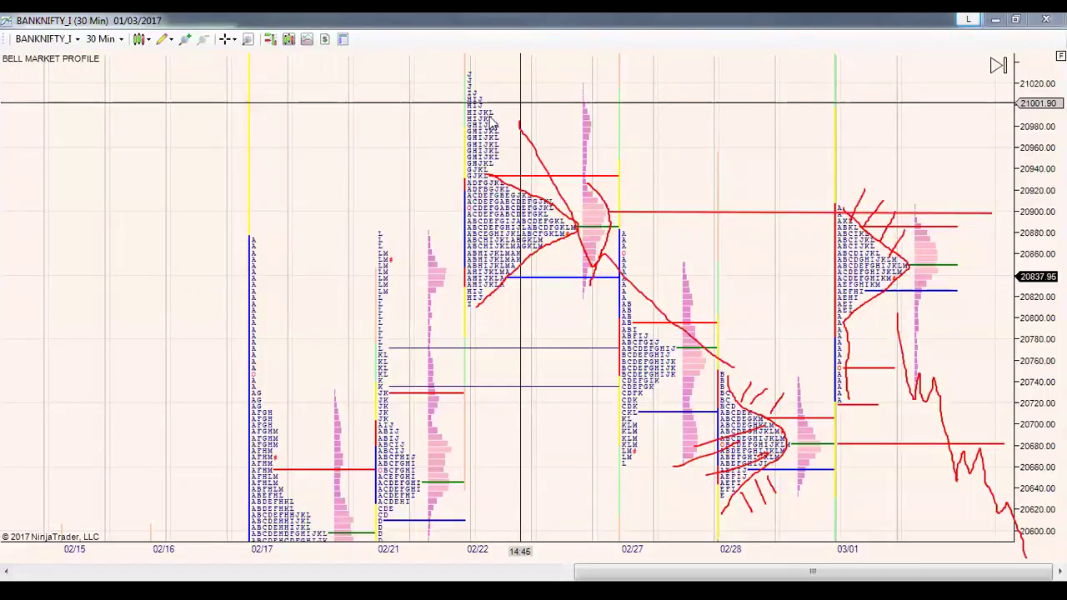
drag(453, 175, 1000, 315)
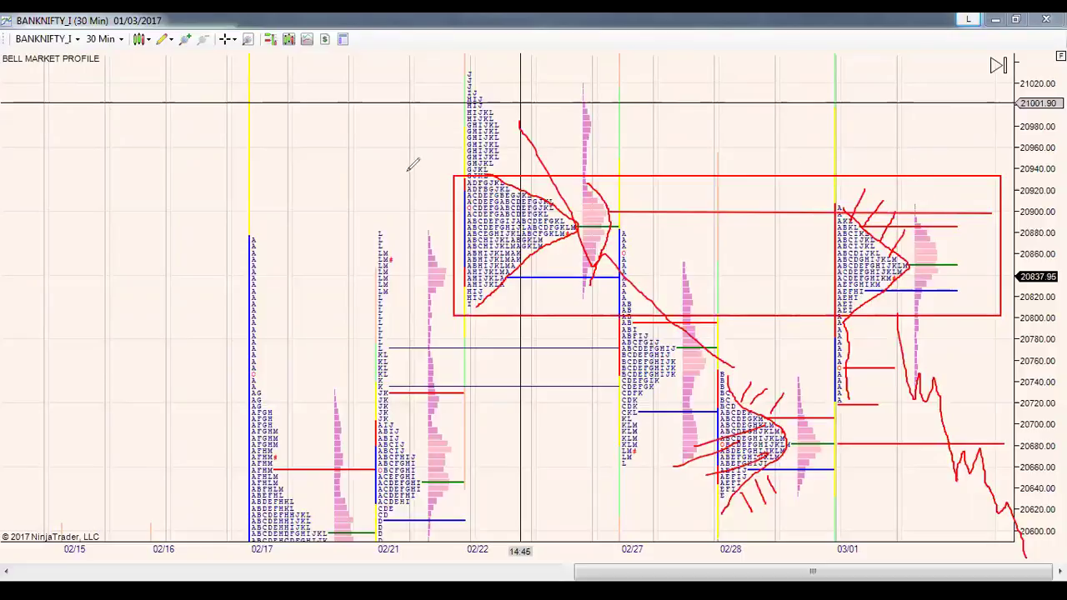
mouse_move(859, 171)
mouse_down()
mouse_move(878, 118)
mouse_move(886, 152)
mouse_move(899, 129)
mouse_move(908, 164)
mouse_move(915, 140)
mouse_move(921, 174)
mouse_up()
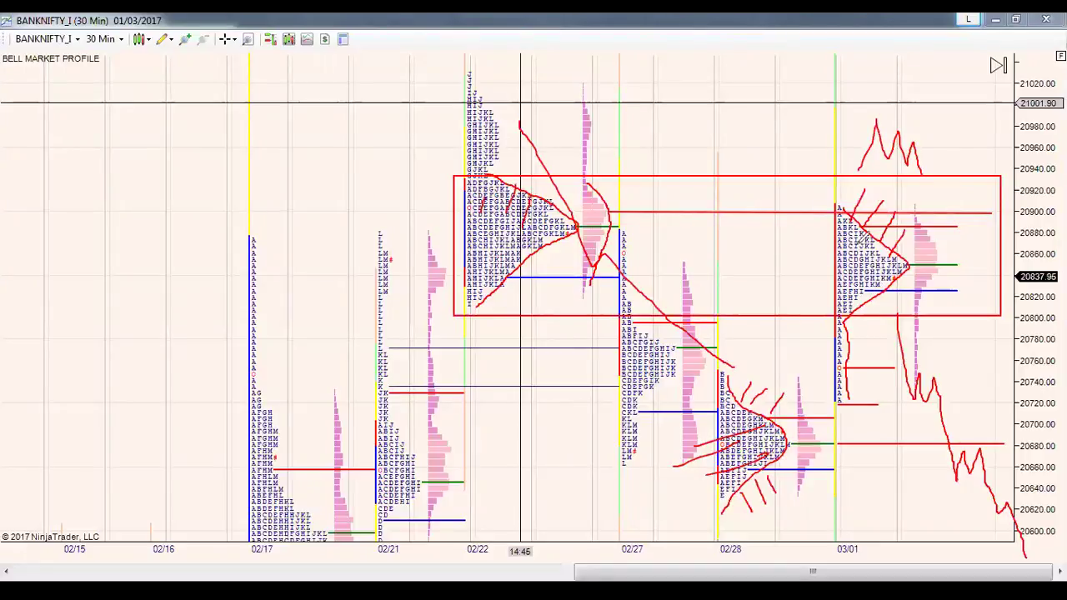
drag(922, 174, 956, 53)
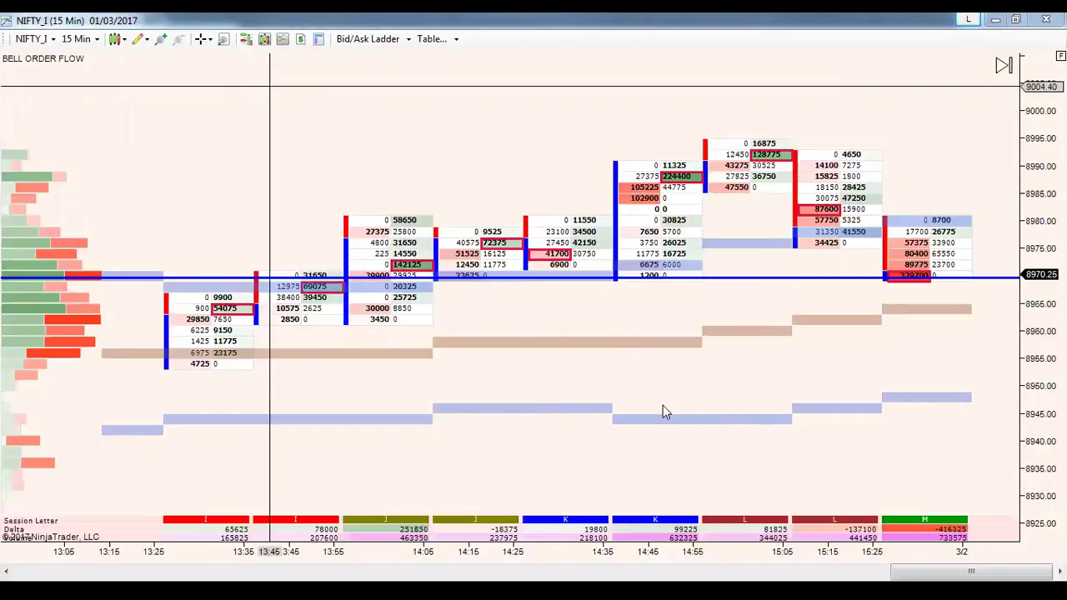
Step: Set the NIFTY order flow chart's interval to 3 minutes
key(3)
key(Return)
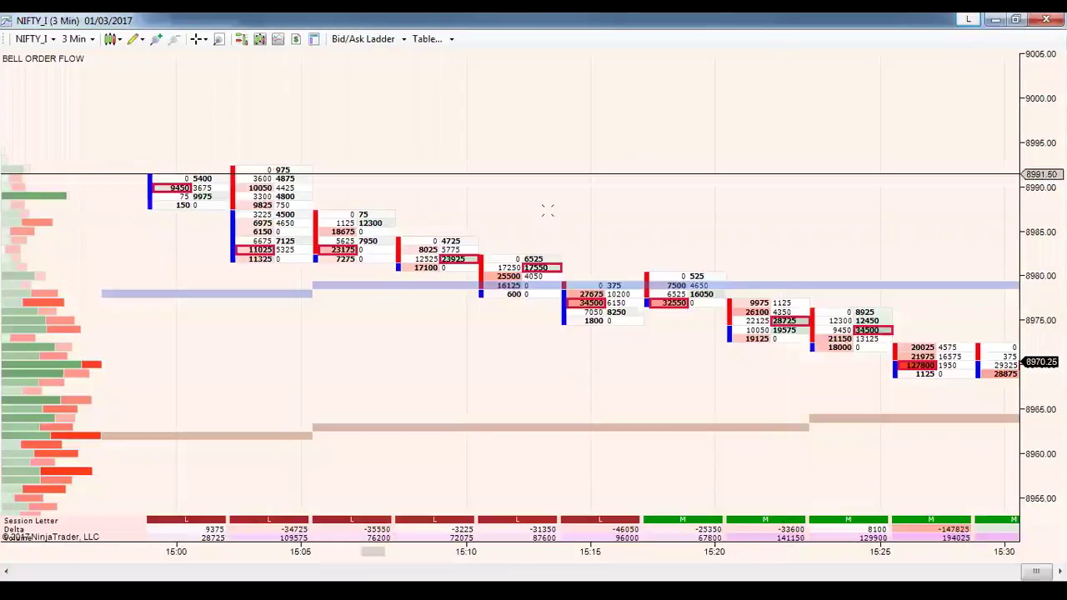
Step: Mark the 181500 volume cell of the 14:39 bar and the 53850 cell before 14:50, and sketch an upward path beside the first
scroll(550, 350, up, 10)
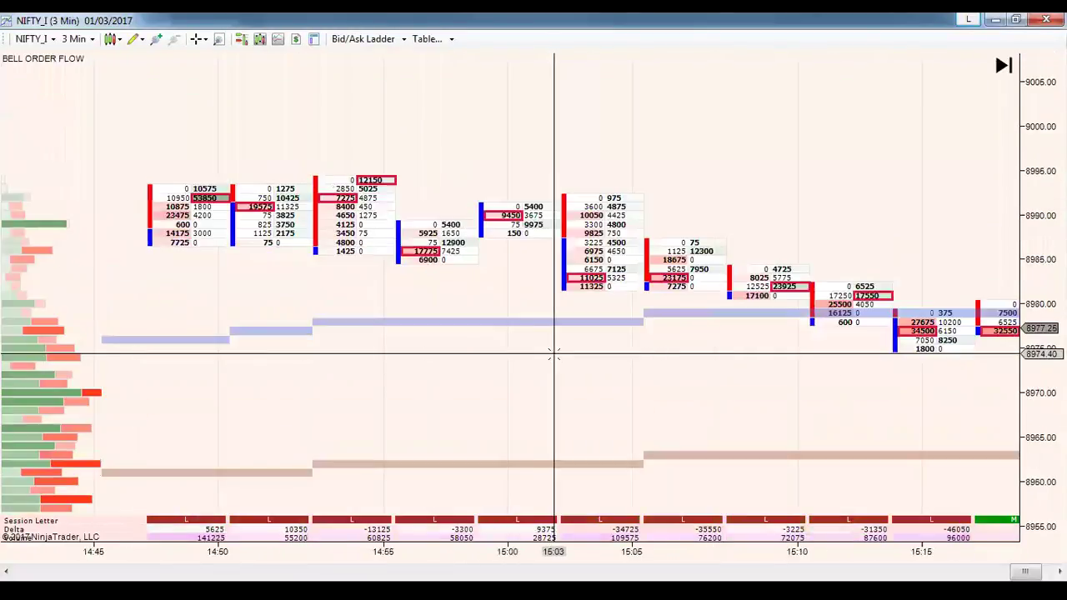
scroll(556, 354, down, 10)
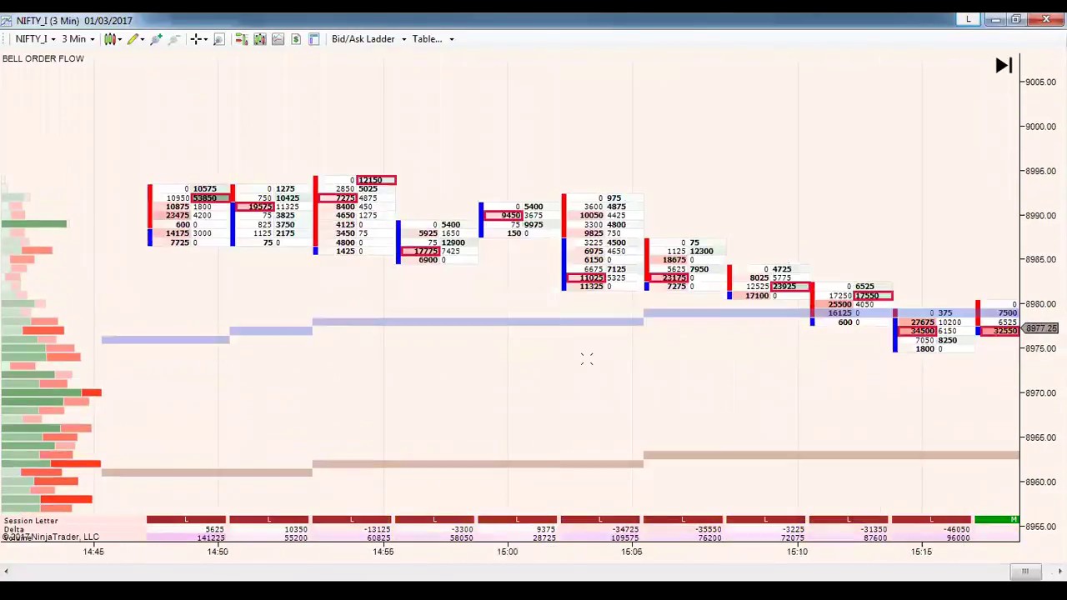
scroll(589, 363, up, 5)
scroll(589, 364, down, 5)
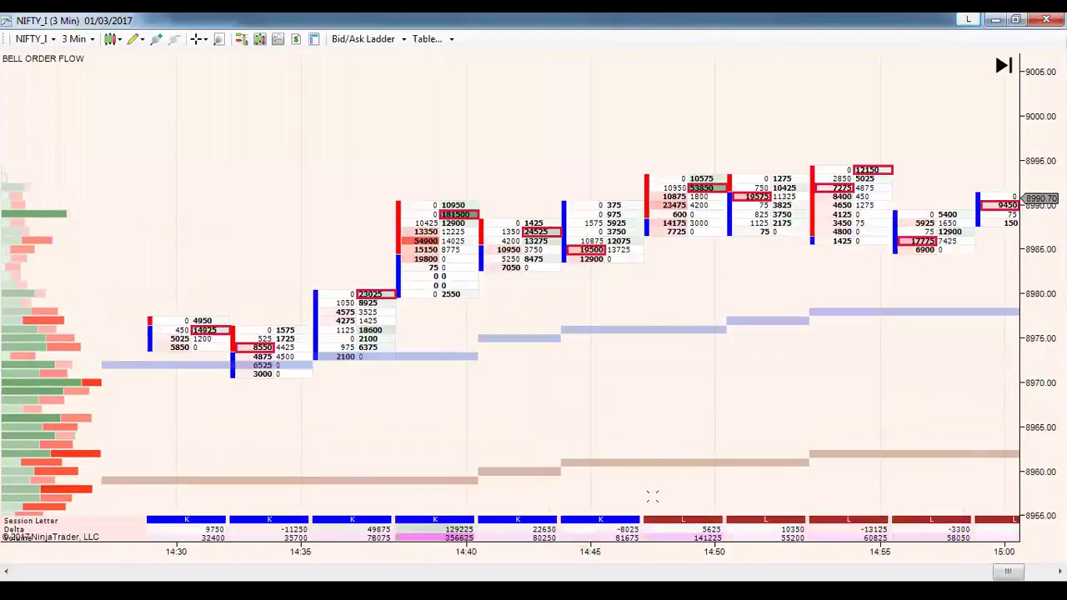
scroll(705, 353, down, 3)
scroll(700, 351, up, 3)
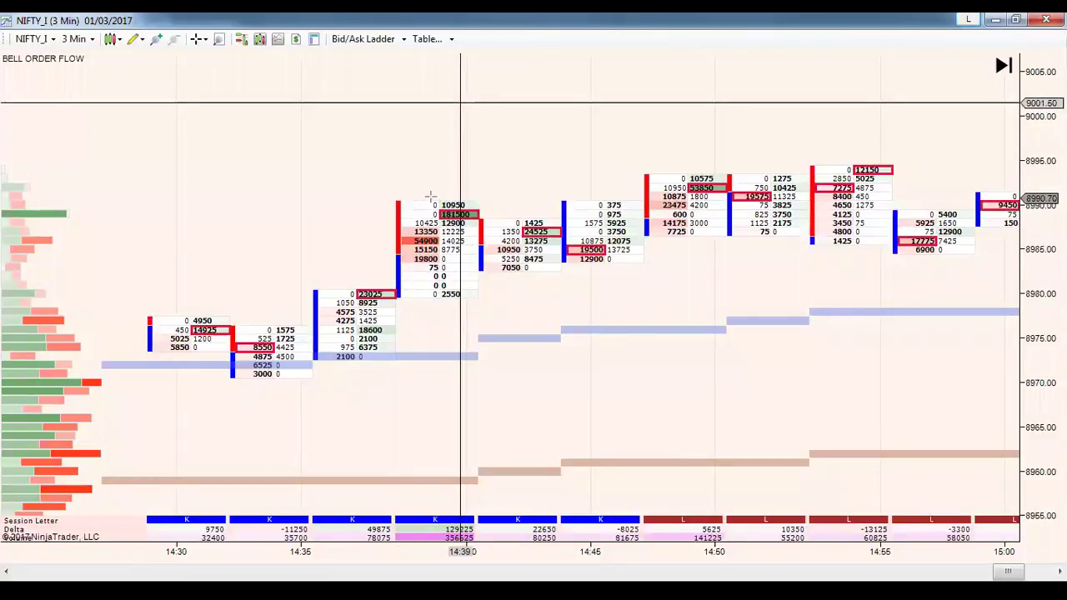
drag(430, 196, 484, 222)
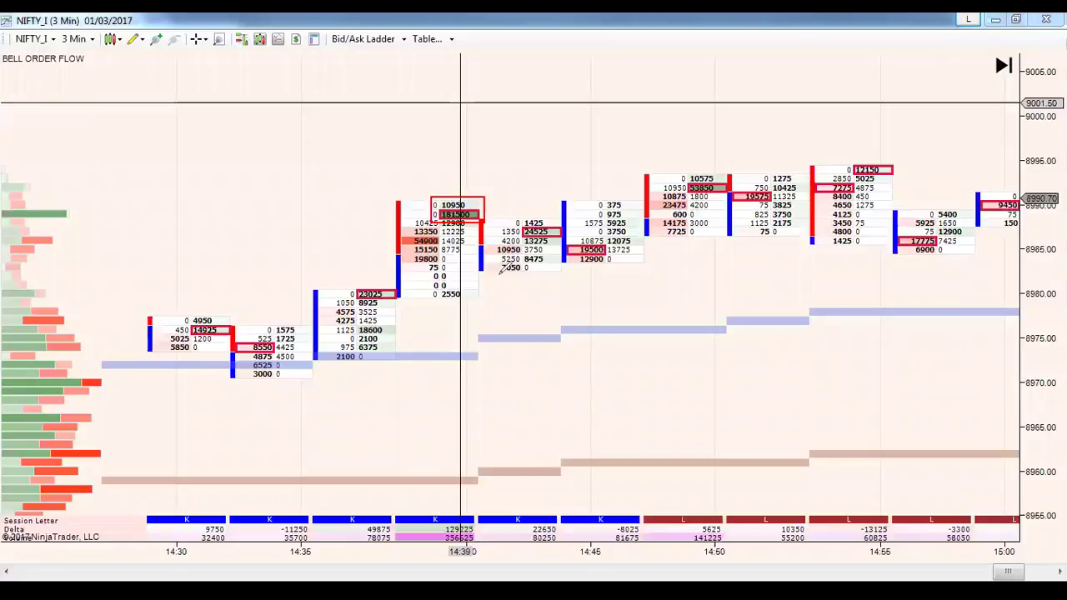
drag(498, 182, 523, 120)
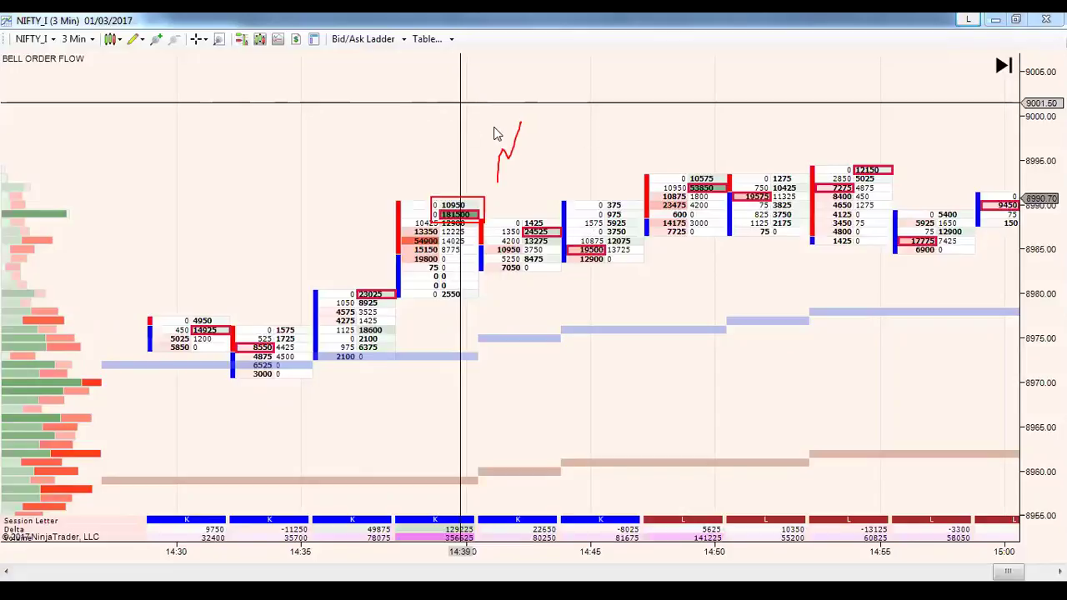
drag(683, 171, 733, 192)
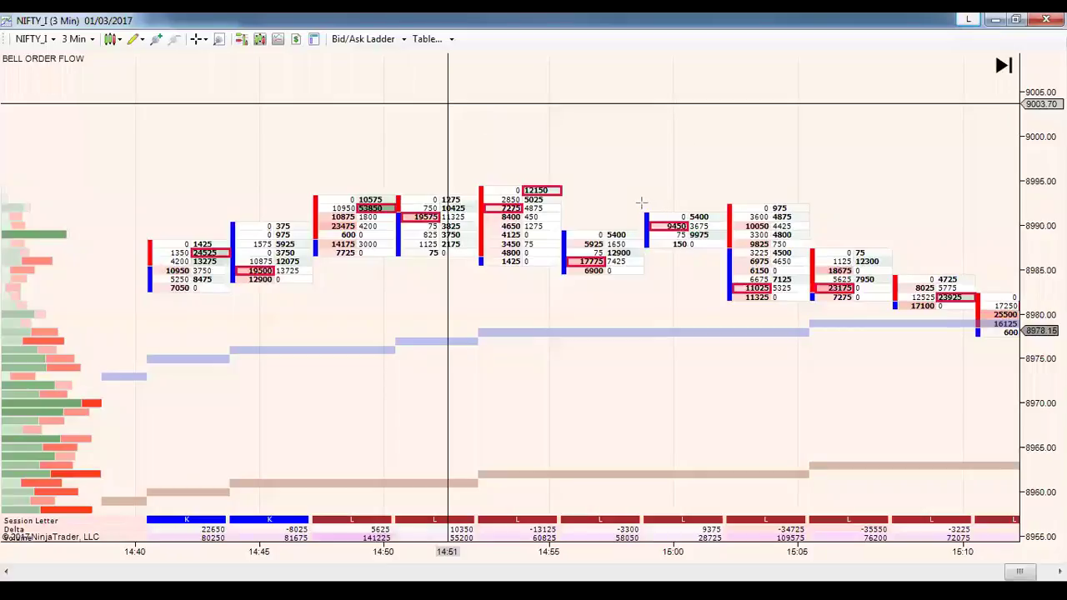
Step: Box the 15:00 order flow bar, and review the neighbouring bars from 14:45 through the 15:30 close
mouse_move(641, 202)
mouse_down()
mouse_move(727, 260)
mouse_move(717, 257)
mouse_up()
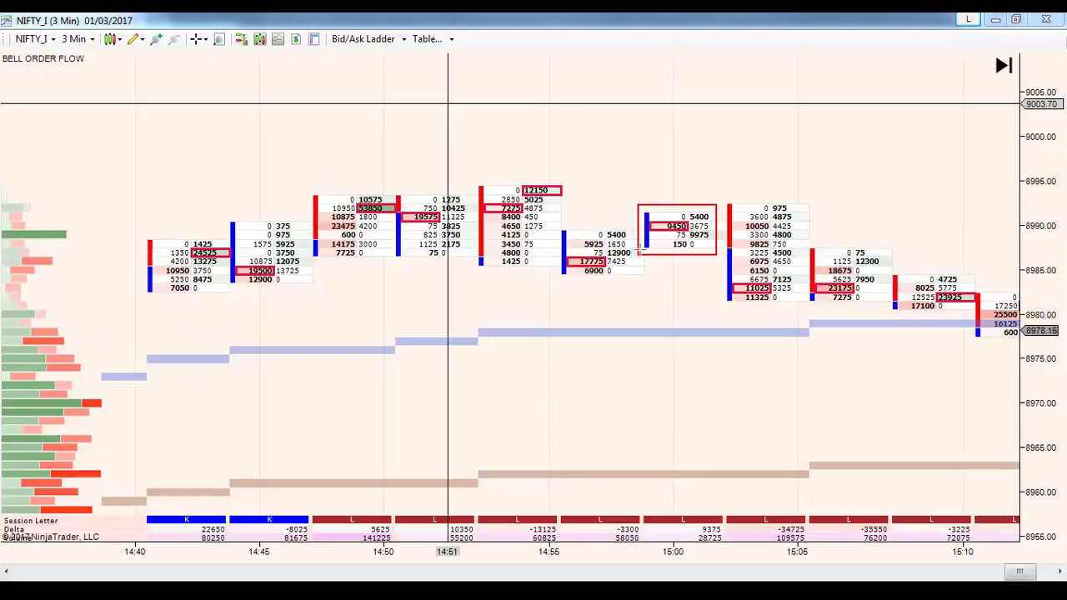
scroll(821, 392, down, 4)
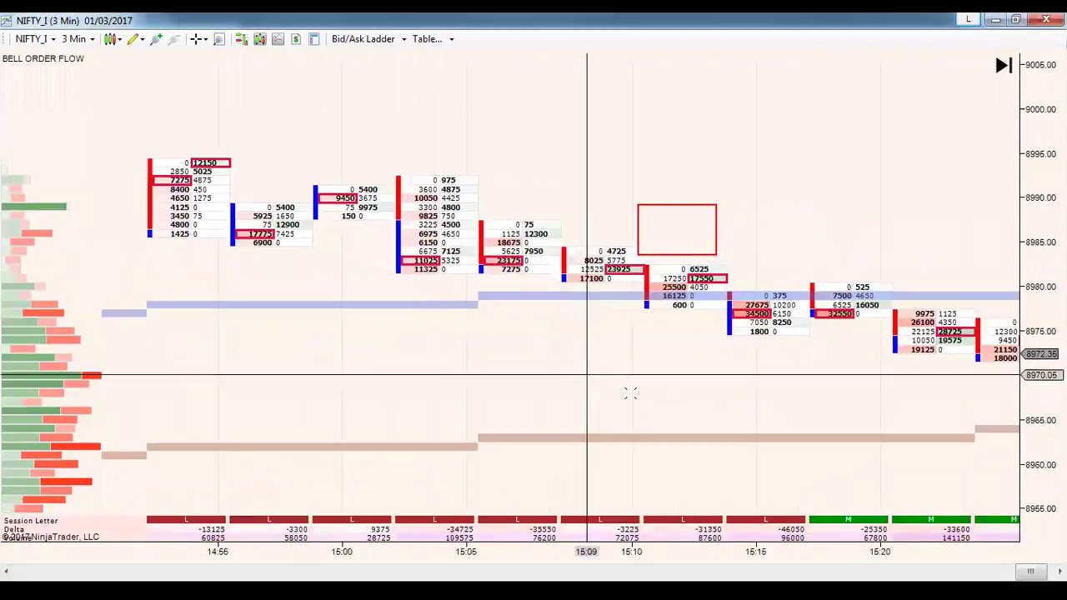
scroll(779, 405, down, 4)
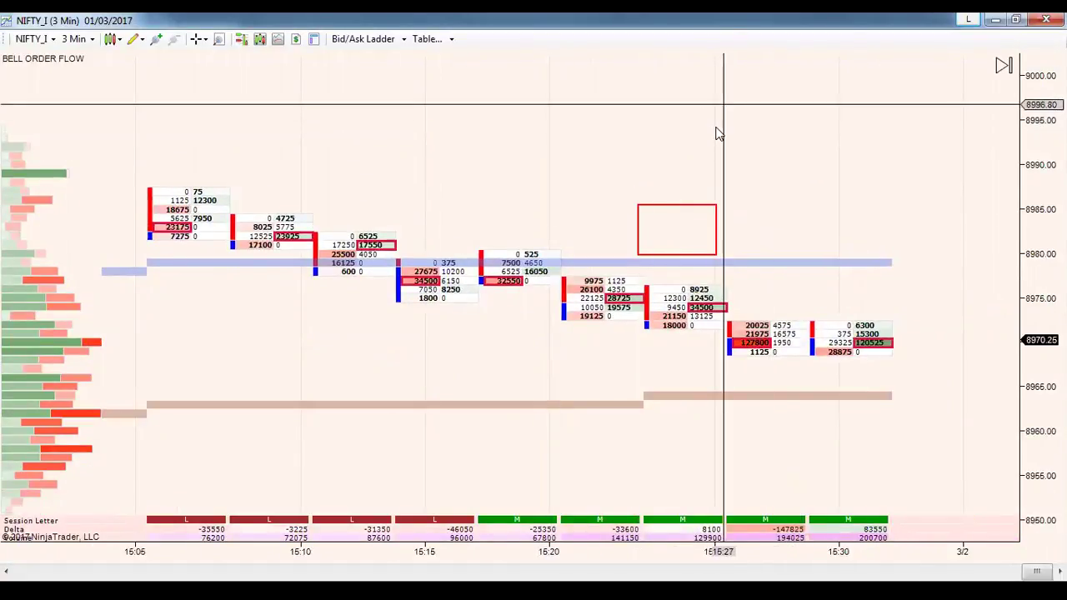
drag(381, 351, 707, 409)
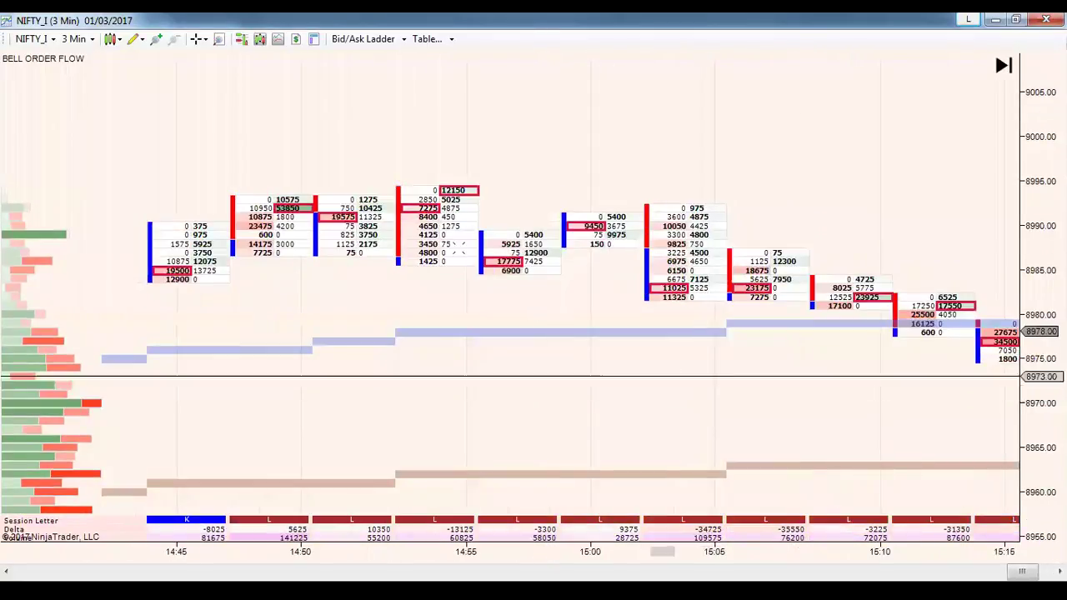
drag(484, 388, 579, 412)
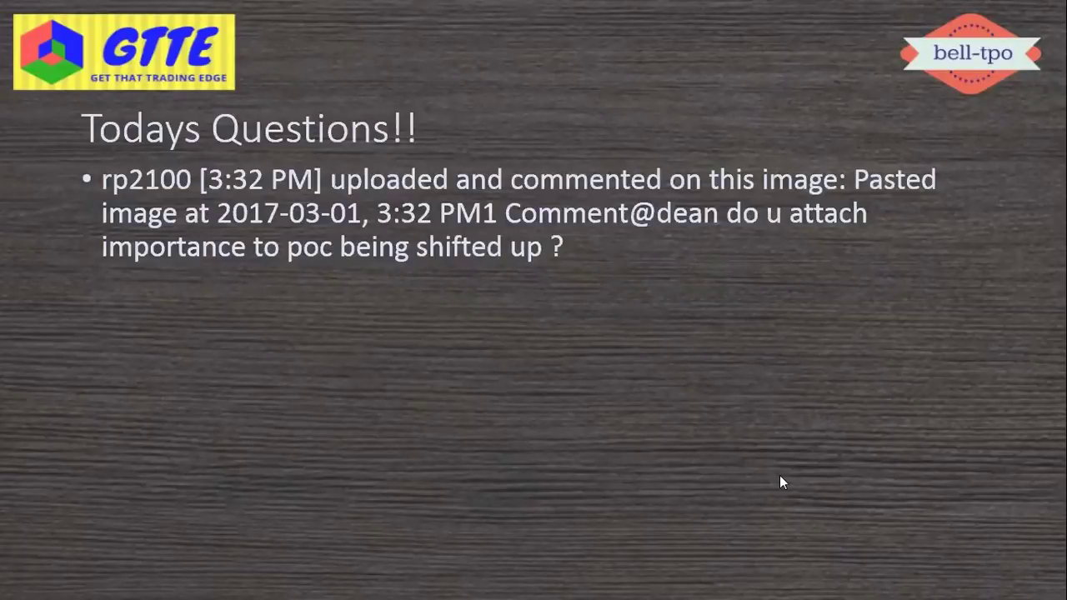
Step: Switch to NinjaTrader's NIFTY 30-minute market profile chart and split the characters of the 03/01 profile
key(alt+Tab)
right_click(652, 205)
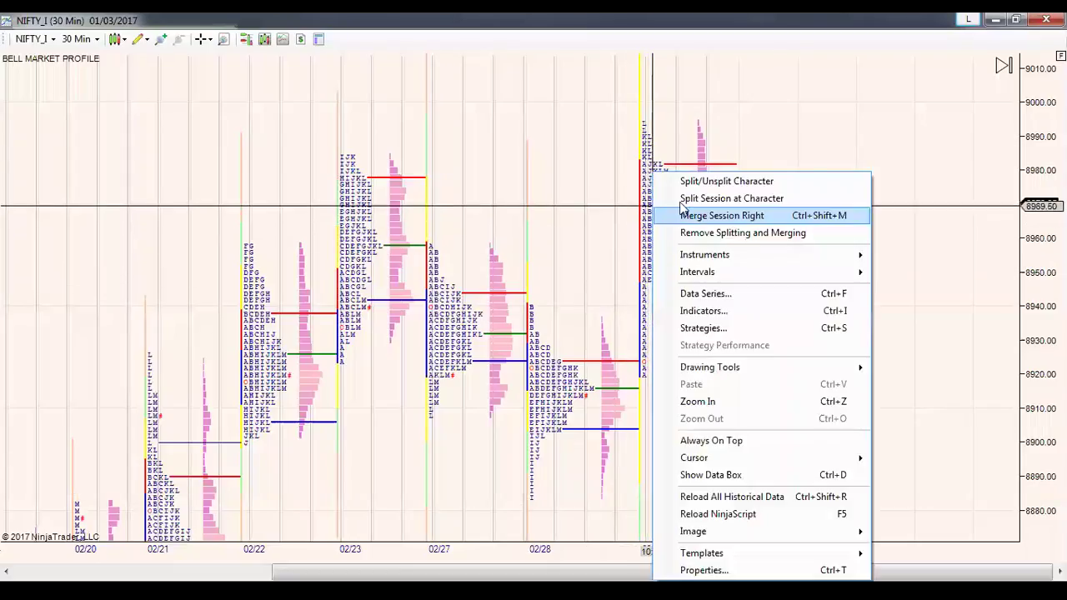
click(692, 182)
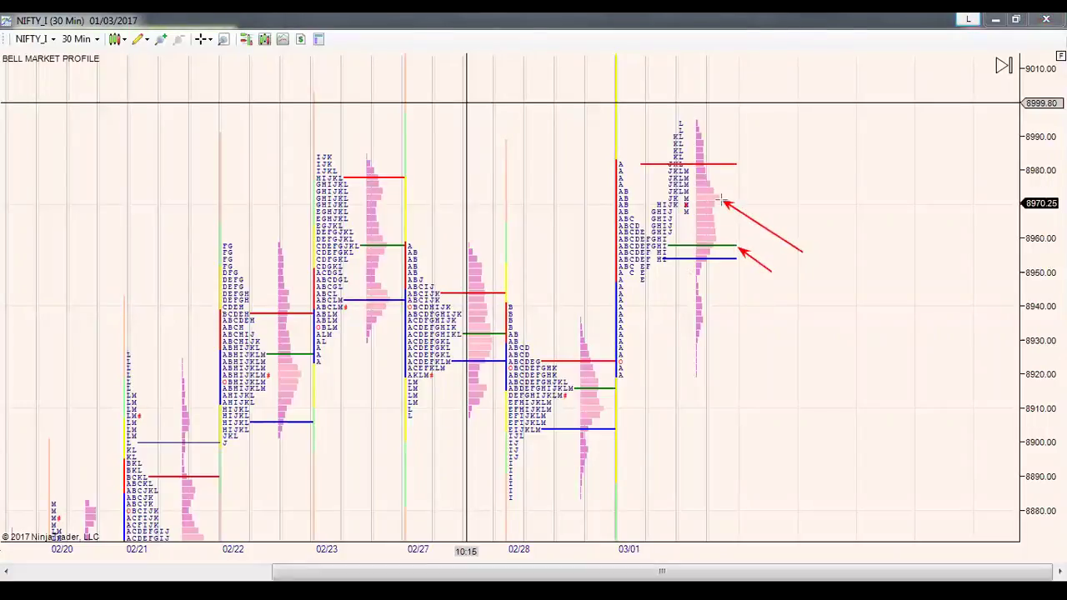
Step: Mark the 03/01 profile's upper cluster and volume peak near 8972, and draw a line at about 8985 from 02/23 past 03/01
mouse_move(680, 167)
mouse_down()
mouse_move(667, 155)
mouse_move(697, 174)
mouse_move(692, 202)
mouse_move(674, 208)
mouse_up()
drag(722, 200, 733, 196)
drag(307, 153, 809, 149)
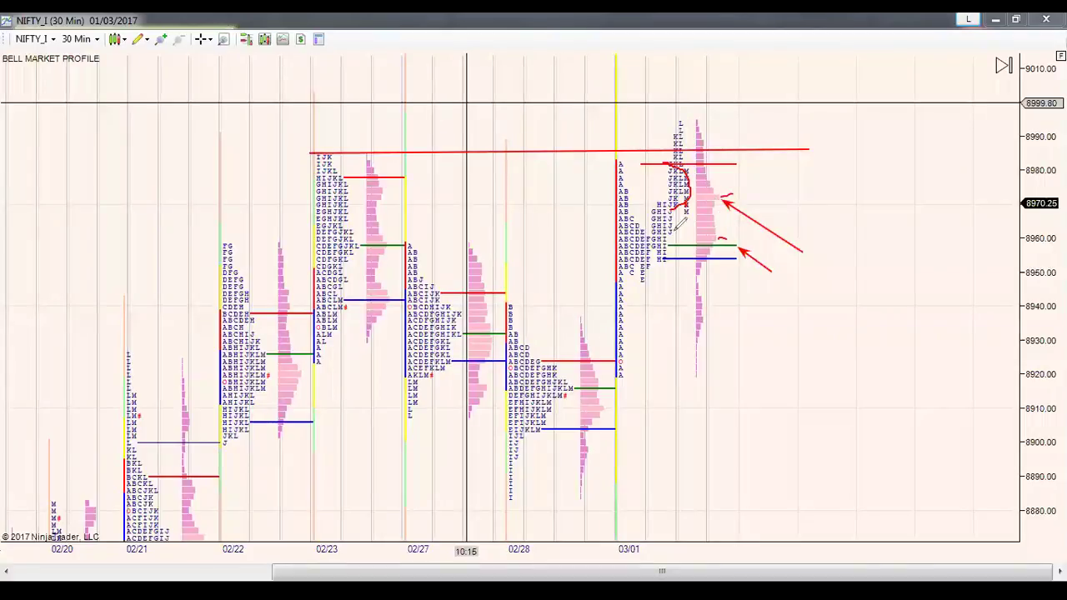
Step: Outline the three bulges of the 03/01 volume profile, around 8938, 8960 and 8975
drag(700, 289, 701, 334)
mouse_move(701, 212)
mouse_down()
mouse_move(727, 238)
mouse_move(705, 266)
mouse_up()
drag(702, 166, 715, 203)
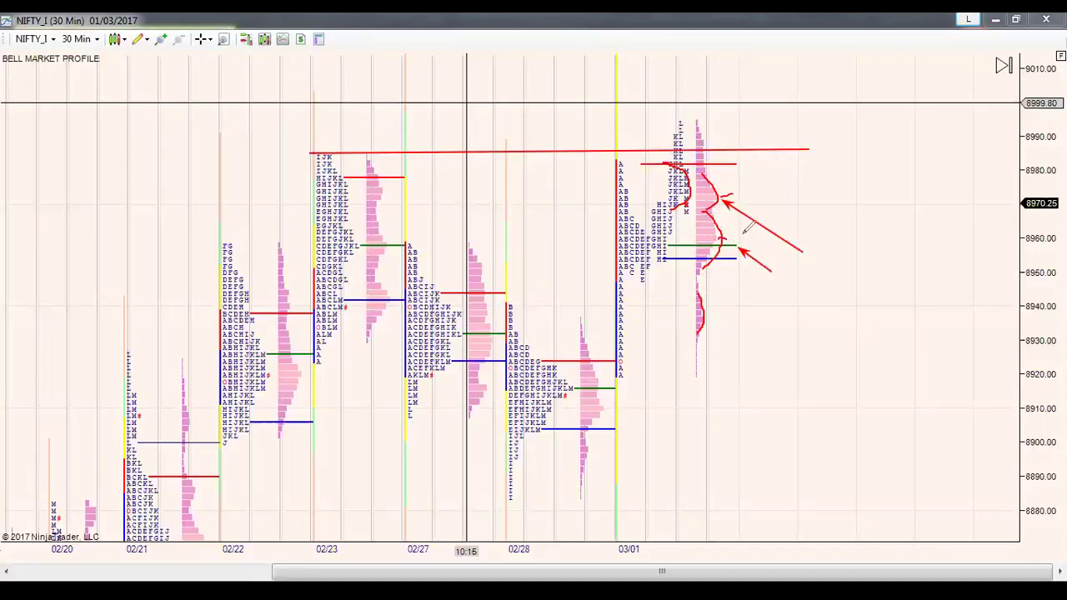
Step: Draw a horizontal line at about 8936 past 03/01, and sketch two paths that dip to about 8956 and 8936 before rising
mouse_move(740, 225)
mouse_down()
mouse_move(764, 250)
mouse_move(810, 179)
mouse_up()
drag(764, 242, 789, 316)
drag(704, 318, 852, 323)
drag(789, 316, 832, 208)
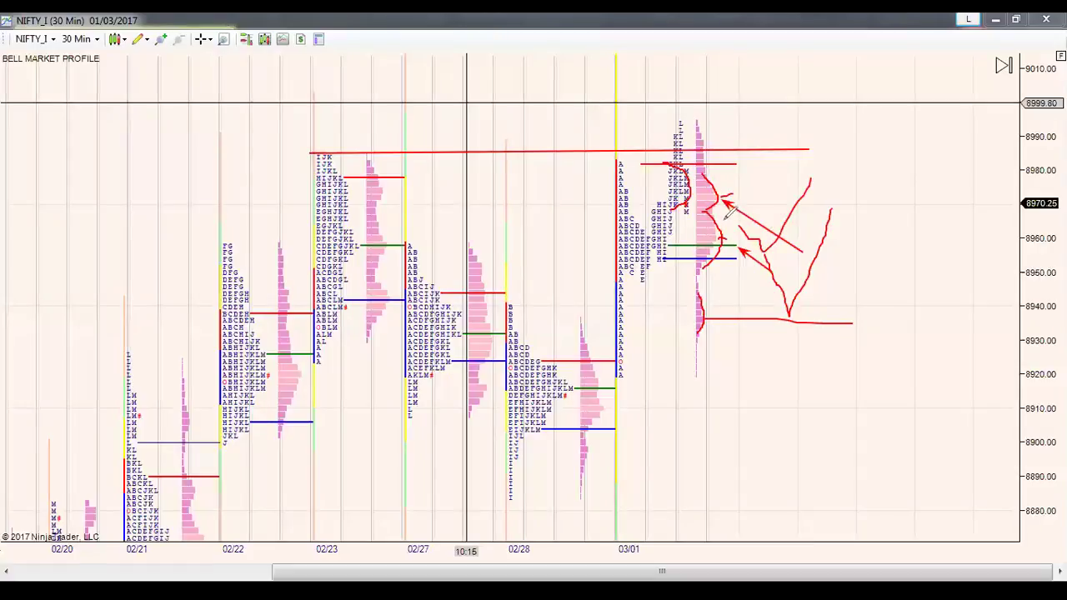
Step: Circle the 03/01 profile's upper tail above 8985, and outline the profile's body down its lower stem
mouse_move(685, 125)
mouse_down()
mouse_move(666, 126)
mouse_move(669, 150)
mouse_move(688, 151)
mouse_move(691, 122)
mouse_move(682, 124)
mouse_up()
mouse_move(628, 169)
mouse_down()
mouse_move(658, 184)
mouse_move(669, 209)
mouse_move(657, 265)
mouse_move(630, 287)
mouse_move(626, 354)
mouse_up()
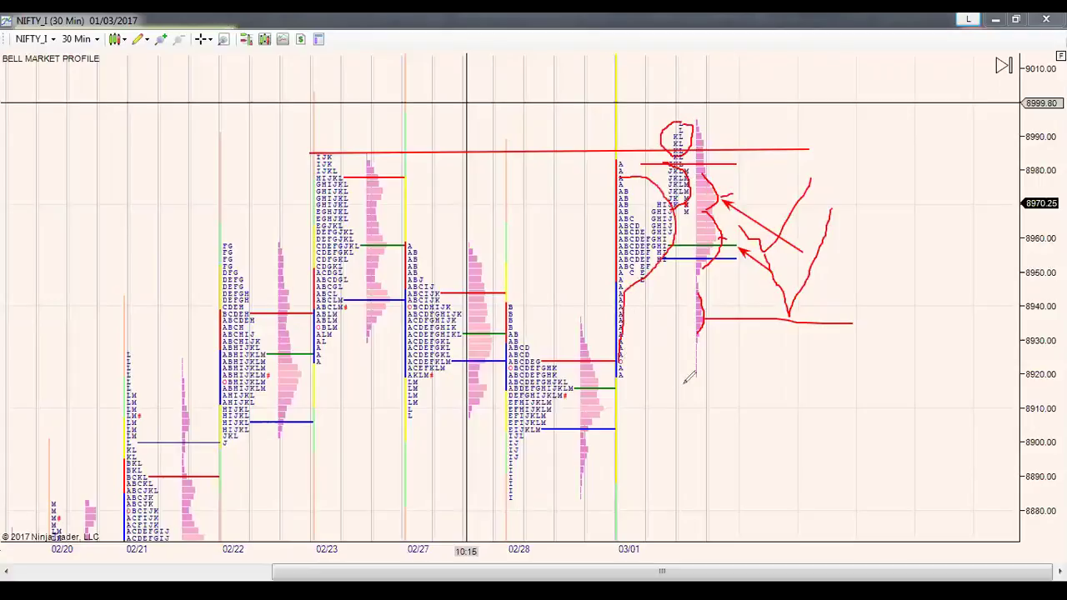